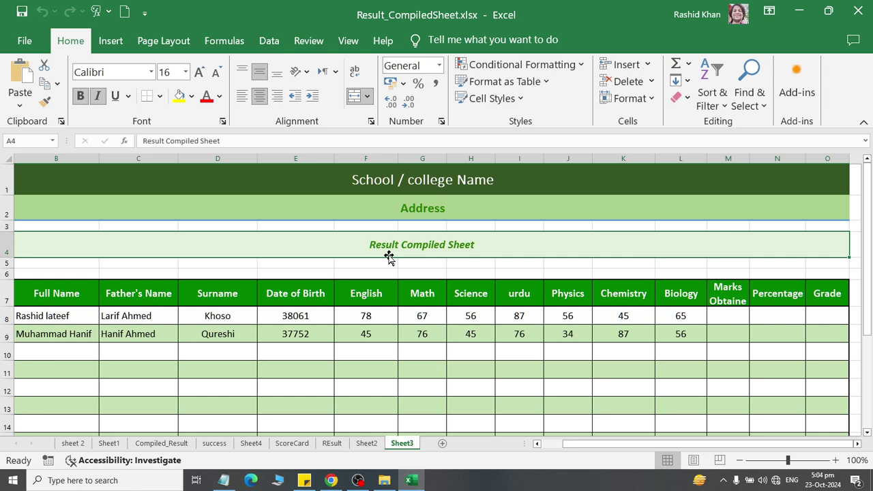
Step: Review the Notepad lesson topics: rows and columns, insert/delete, row height and column width, orientation
{"action": "left_click", "coordinate": [223, 480]}
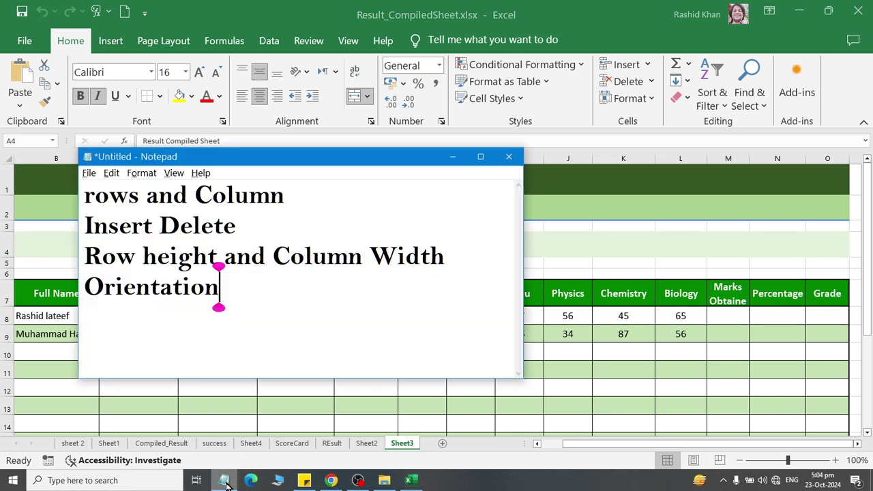
{"action": "left_click_drag", "start_coordinate": [83, 196], "coordinate": [389, 198]}
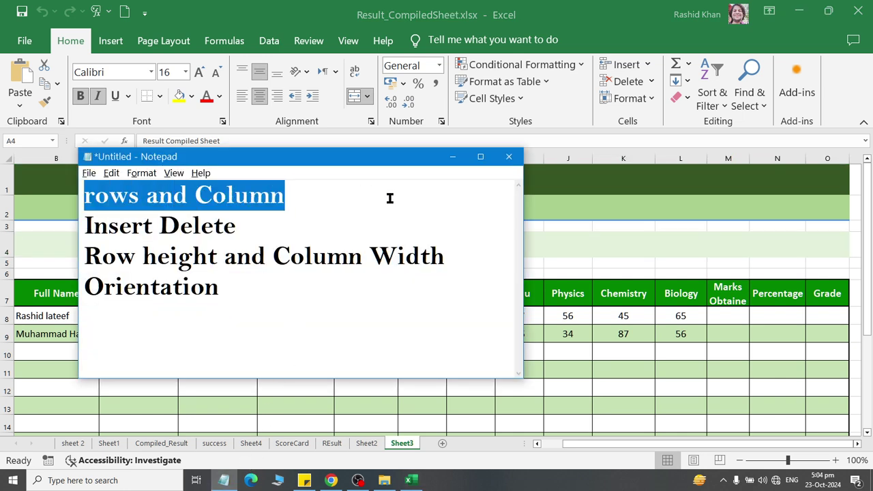
{"action": "left_click_drag", "start_coordinate": [236, 226], "coordinate": [83, 225]}
{"action": "left_click_drag", "start_coordinate": [84, 256], "coordinate": [512, 257]}
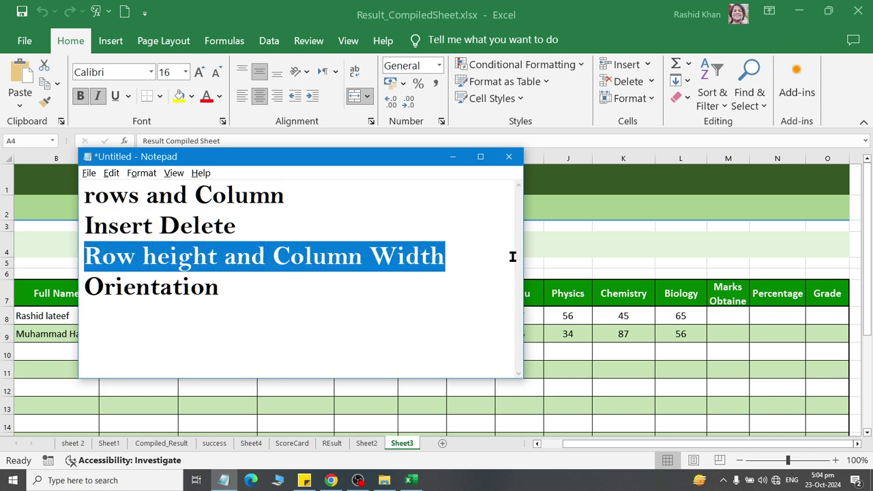
{"action": "left_click_drag", "start_coordinate": [231, 287], "coordinate": [84, 287]}
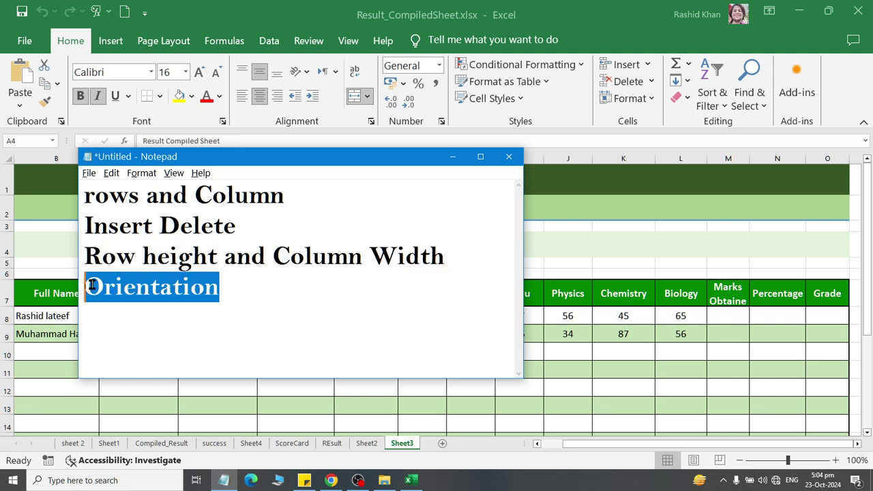
{"action": "left_click", "coordinate": [625, 236]}
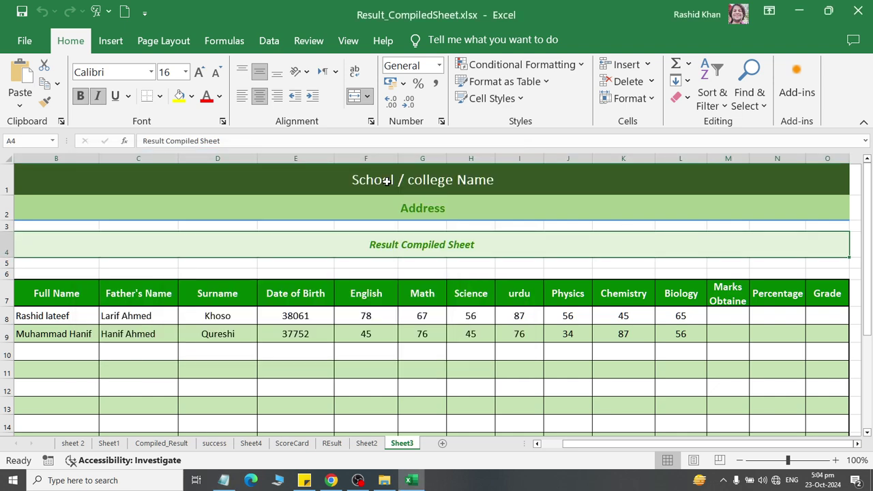
Step: Clear all formats from the result table, A1 through row 17
{"action": "left_click_drag", "start_coordinate": [387, 180], "coordinate": [397, 373]}
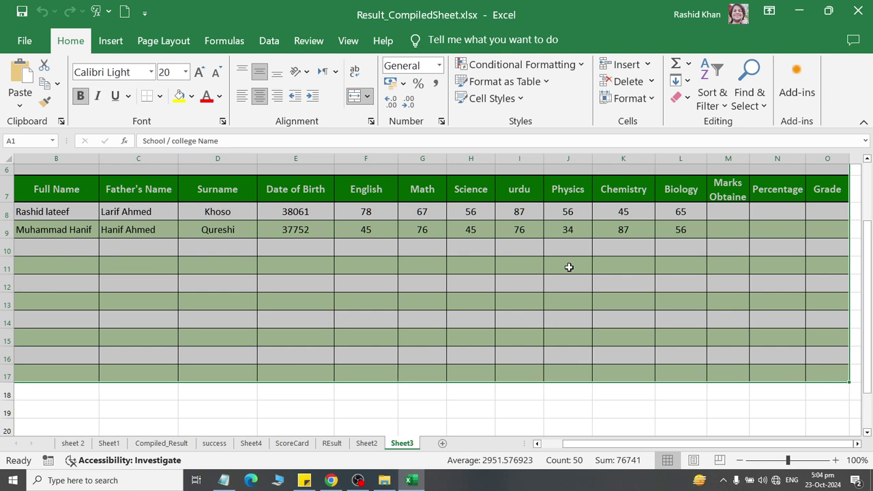
{"action": "left_click", "coordinate": [680, 98]}
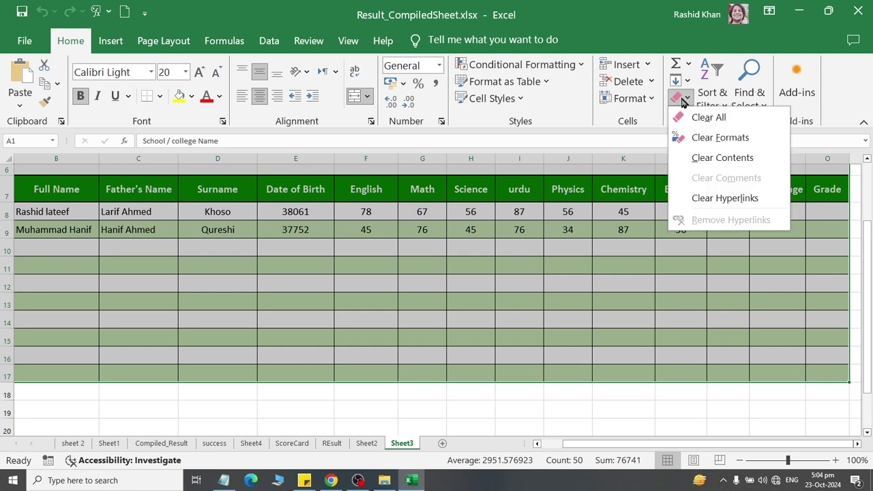
{"action": "left_click", "coordinate": [677, 140]}
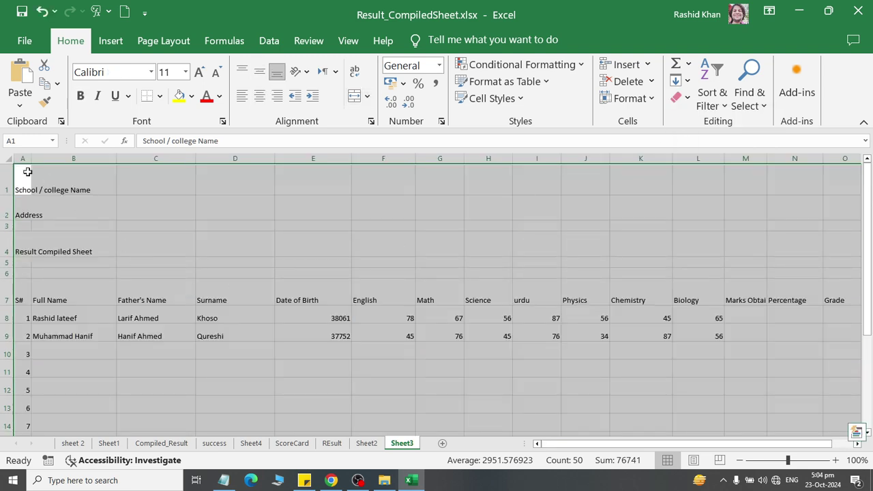
{"action": "left_click", "coordinate": [27, 172]}
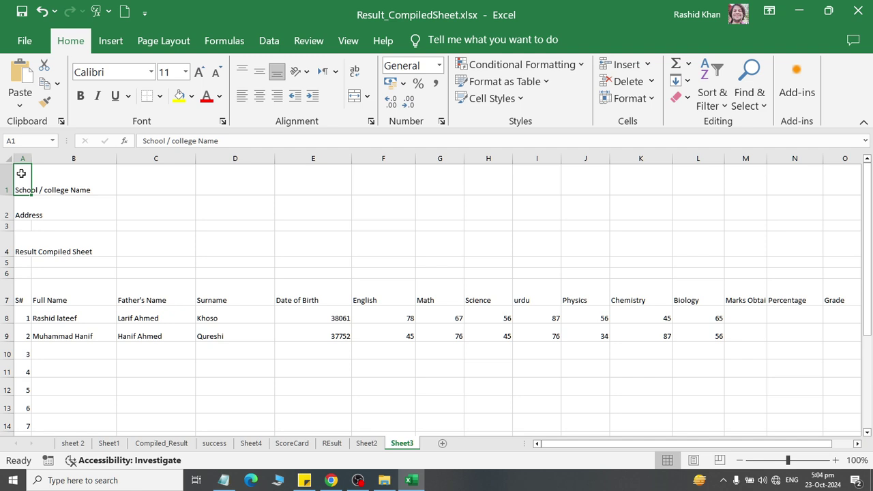
{"action": "left_click_drag", "start_coordinate": [23, 183], "coordinate": [833, 176]}
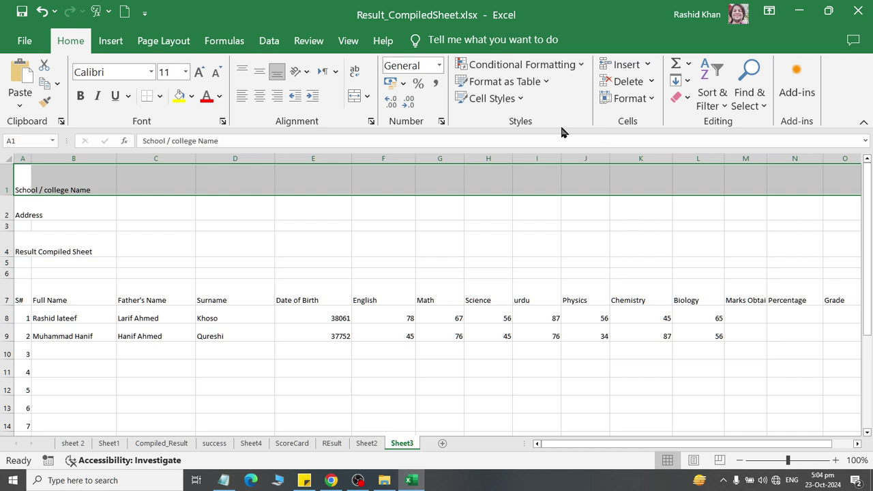
Step: Merge and centre the school name in row 1 with Title style, bold, 22 pt, middle-aligned
{"action": "left_click", "coordinate": [354, 96]}
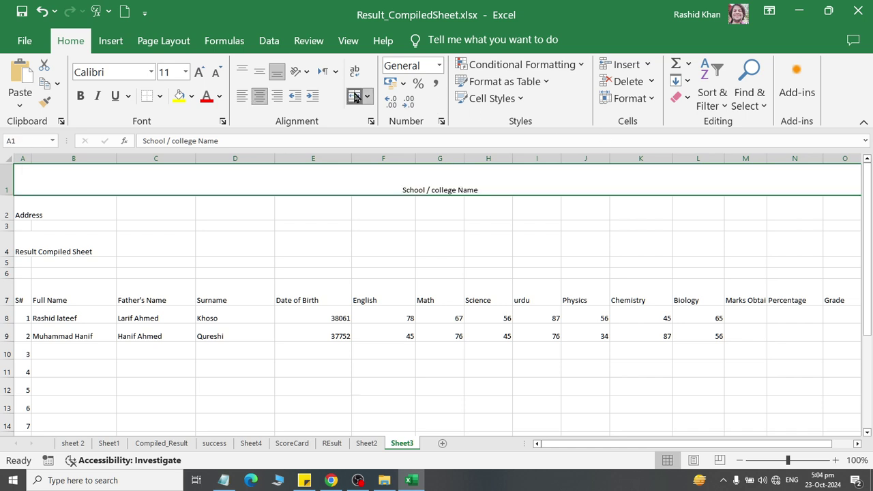
{"action": "left_click", "coordinate": [484, 98]}
{"action": "left_click", "coordinate": [715, 232]}
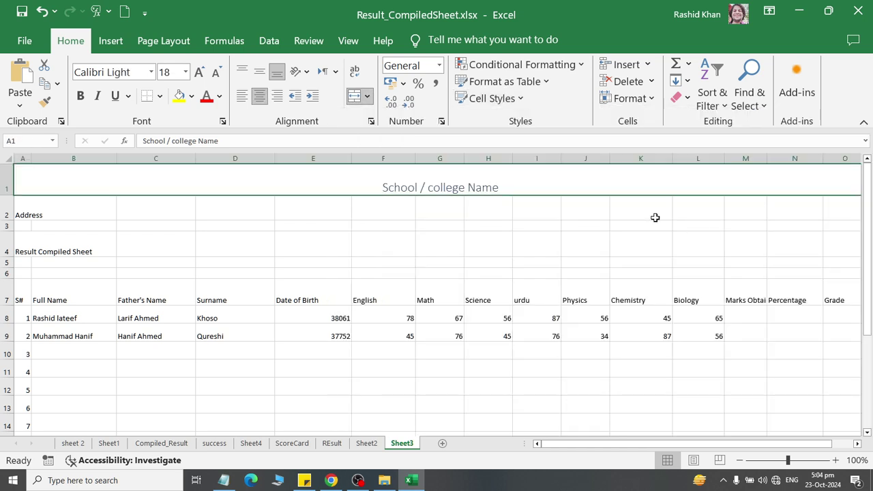
{"action": "left_click", "coordinate": [79, 96]}
{"action": "left_click", "coordinate": [200, 71]}
{"action": "left_click", "coordinate": [200, 72]}
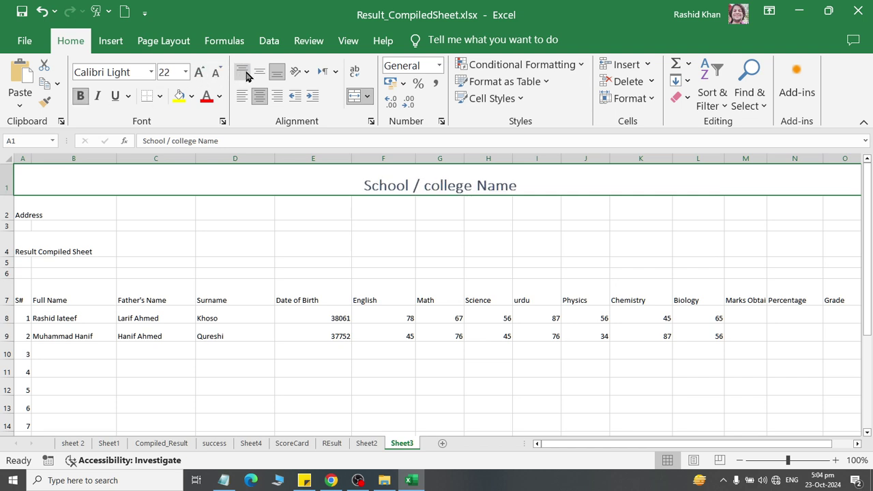
{"action": "left_click", "coordinate": [260, 72]}
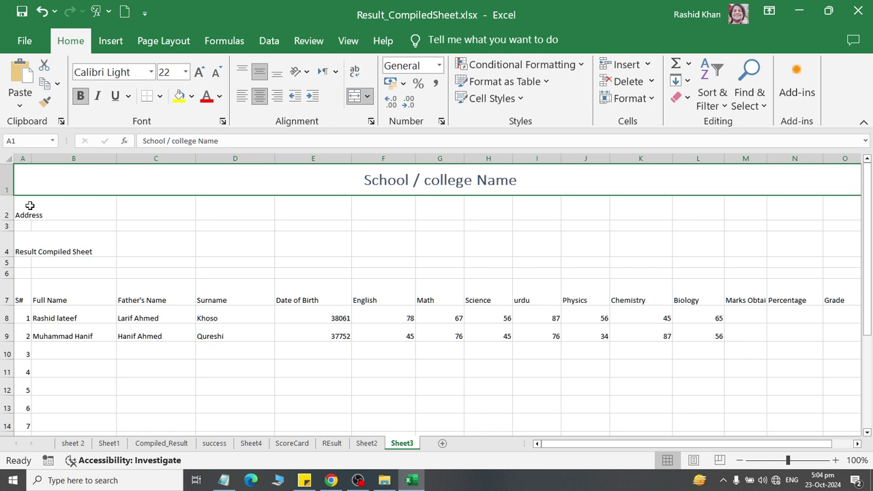
Step: Merge and centre the Address in row 2 with Explanatory style and larger text
{"action": "left_click_drag", "start_coordinate": [30, 205], "coordinate": [829, 208]}
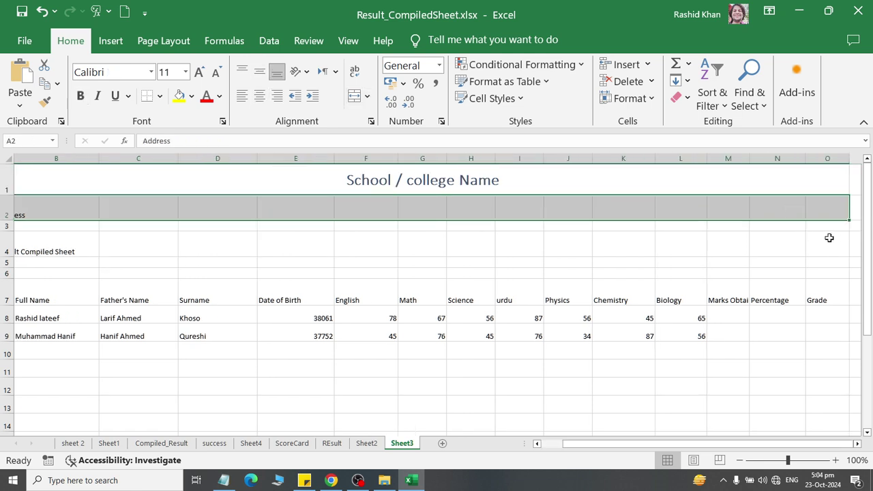
{"action": "left_click", "coordinate": [355, 95]}
{"action": "left_click", "coordinate": [491, 98]}
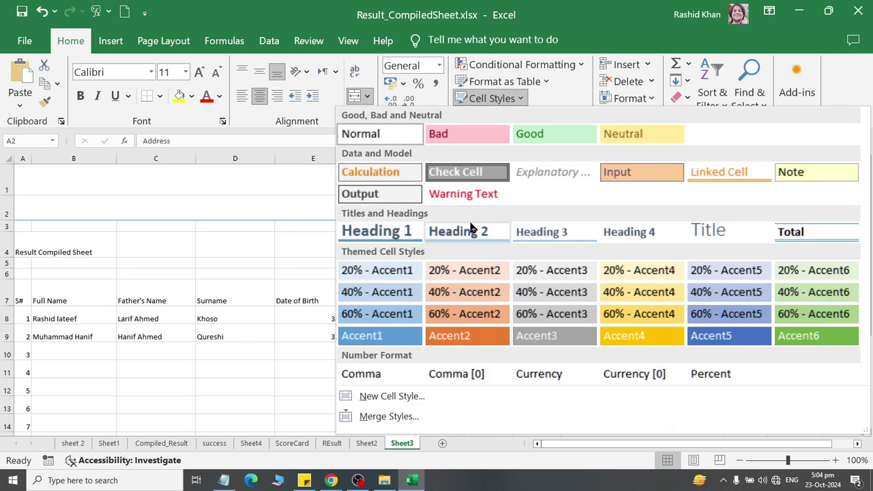
{"action": "left_click", "coordinate": [558, 175]}
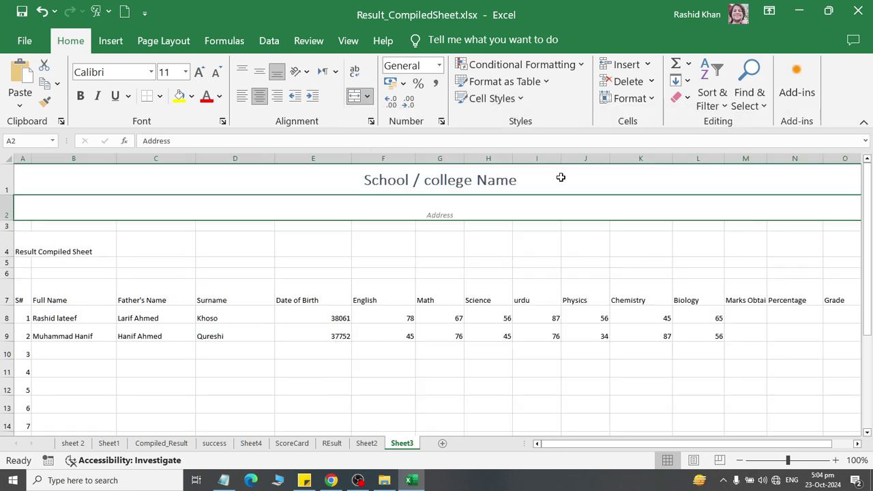
{"action": "left_click", "coordinate": [199, 72]}
{"action": "left_click", "coordinate": [199, 71]}
{"action": "left_click", "coordinate": [199, 72]}
{"action": "left_click", "coordinate": [200, 72]}
Step: Merge and centre 'Result Compiled Sheet' in row 4 with Heading 4 style, 14 pt, middle-aligned
{"action": "left_click_drag", "start_coordinate": [46, 253], "coordinate": [747, 238]}
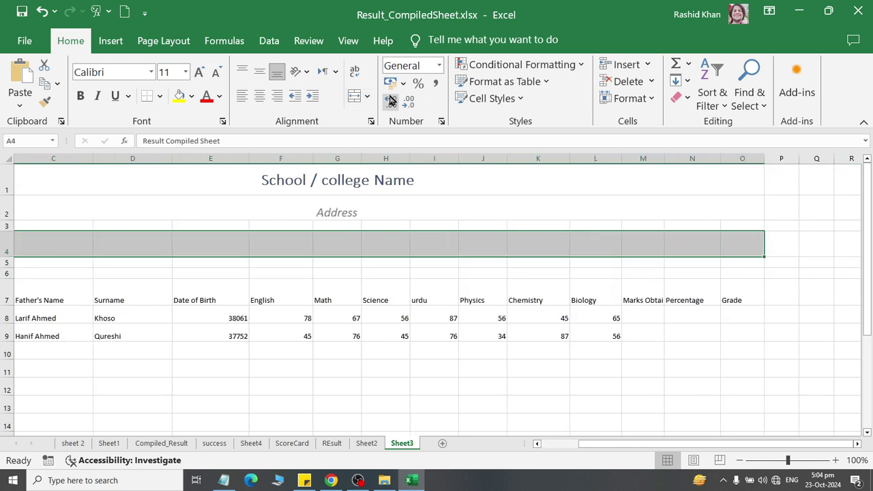
{"action": "left_click", "coordinate": [352, 98]}
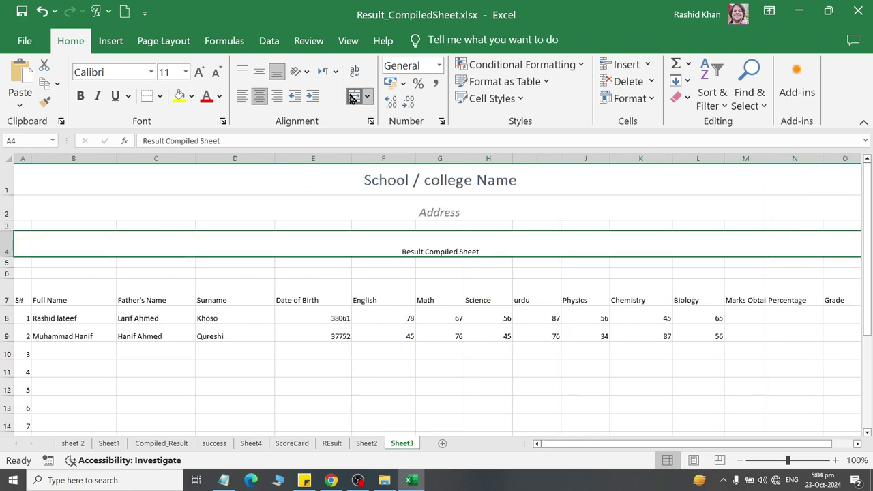
{"action": "left_click", "coordinate": [477, 98]}
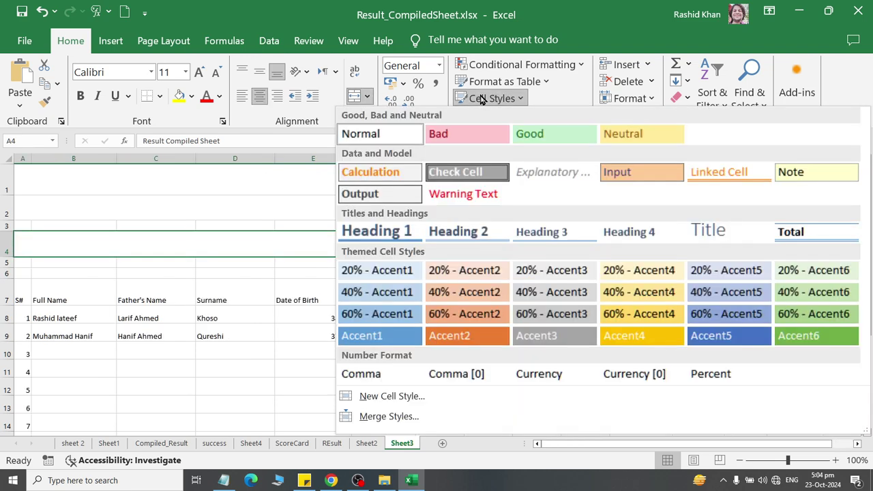
{"action": "left_click", "coordinate": [637, 234]}
{"action": "left_click", "coordinate": [200, 72]}
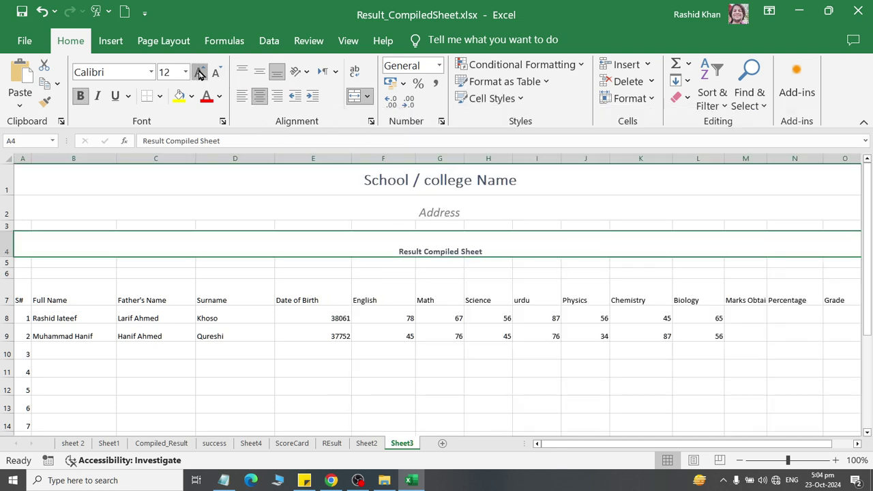
{"action": "left_click", "coordinate": [199, 72]}
{"action": "left_click", "coordinate": [259, 71]}
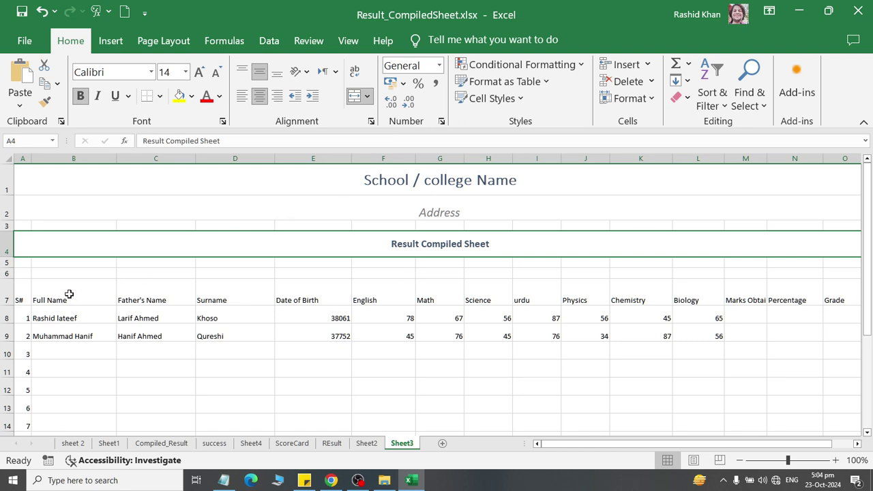
{"action": "mouse_move", "coordinate": [19, 299]}
{"action": "left_mouse_down"}
{"action": "mouse_move", "coordinate": [865, 294]}
{"action": "mouse_move", "coordinate": [750, 293]}
{"action": "left_mouse_up"}
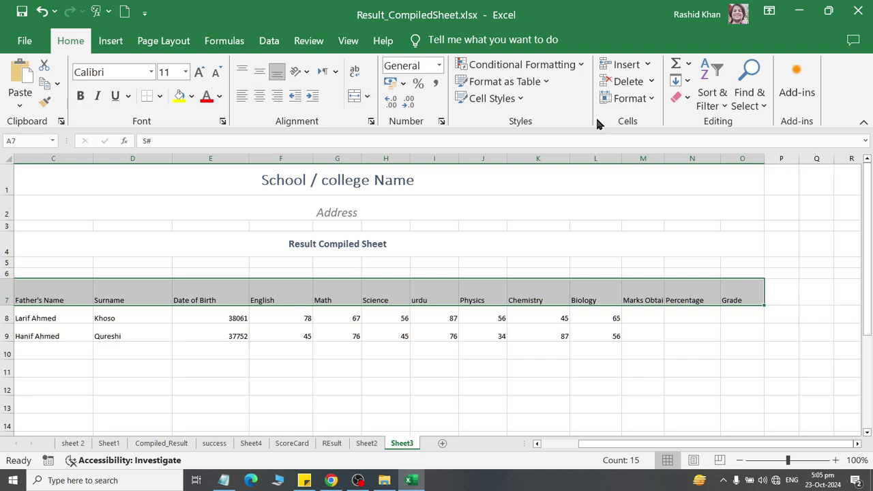
Step: Give headers A7:N7 Heading 1 style, centre them both ways, and wrap 'Marks Obtaine' onto two lines
{"action": "left_click", "coordinate": [514, 99]}
{"action": "left_click", "coordinate": [394, 231]}
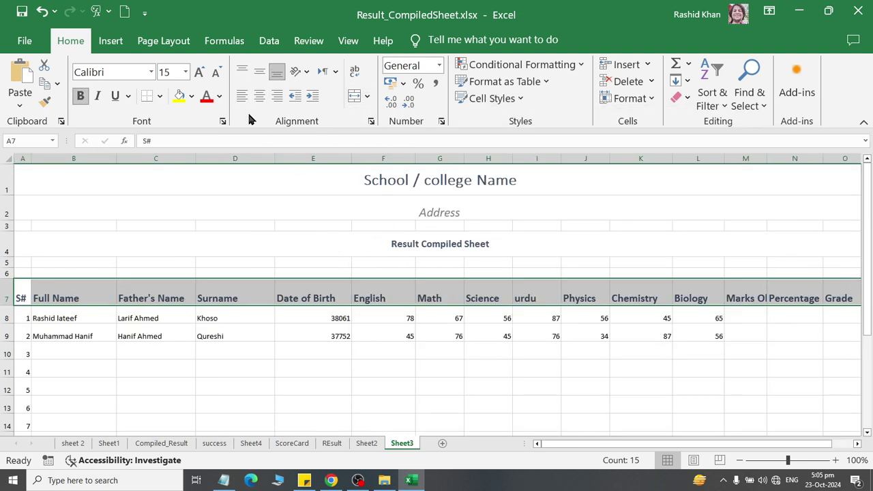
{"action": "left_click", "coordinate": [259, 96]}
{"action": "left_click", "coordinate": [259, 71]}
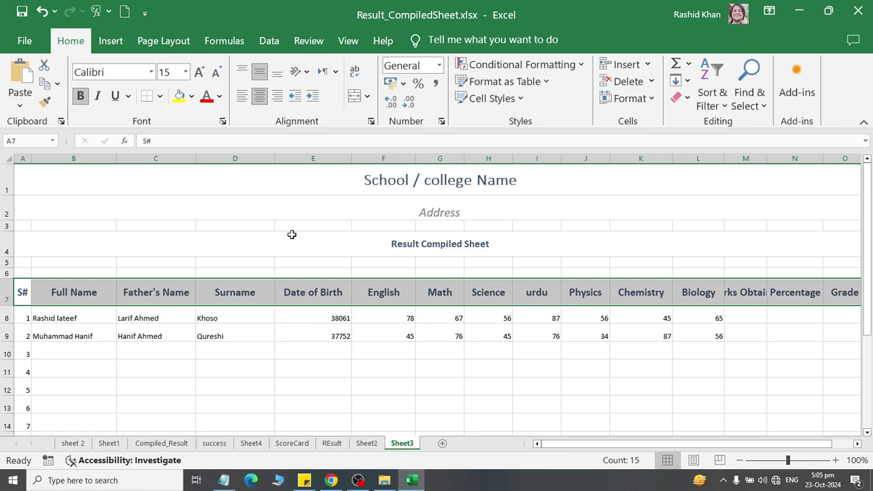
{"action": "left_click", "coordinate": [354, 73]}
{"action": "left_click", "coordinate": [354, 73]}
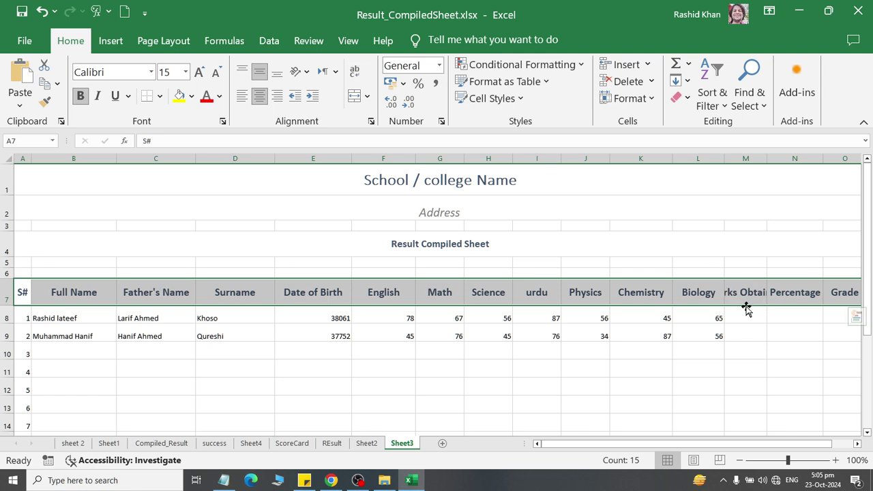
{"action": "left_click", "coordinate": [354, 73]}
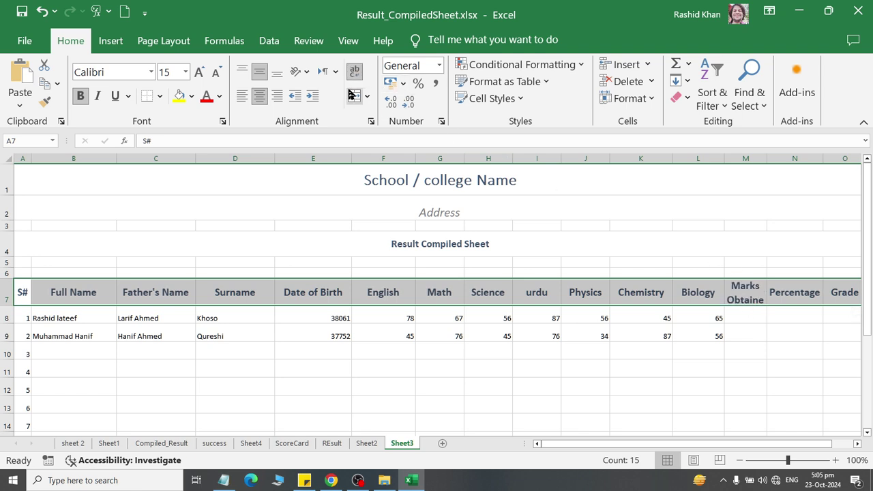
{"action": "mouse_move", "coordinate": [29, 319]}
{"action": "left_mouse_down"}
{"action": "mouse_move", "coordinate": [43, 419]}
{"action": "mouse_move", "coordinate": [606, 394]}
{"action": "left_mouse_up"}
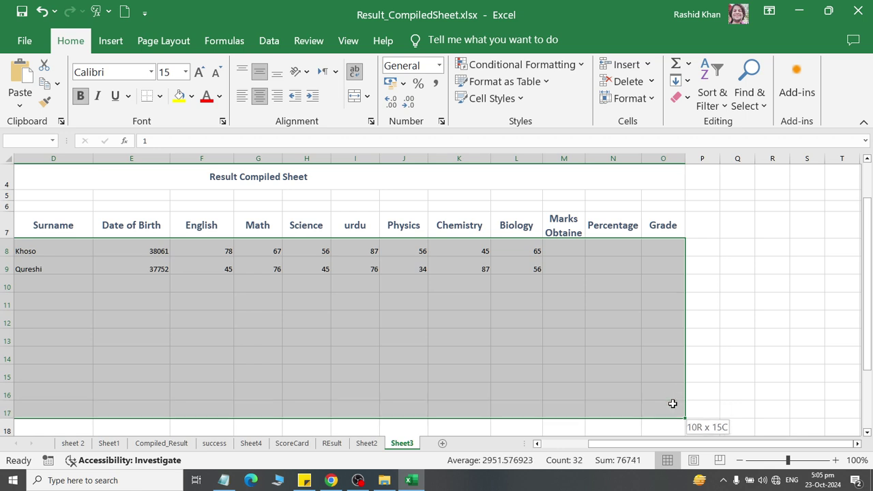
Step: Set student rows A8:O17 to 14-pt text, centred horizontally and vertically
{"action": "mouse_move", "coordinate": [606, 394]}
{"action": "left_mouse_down"}
{"action": "mouse_move", "coordinate": [683, 432]}
{"action": "mouse_move", "coordinate": [641, 443]}
{"action": "left_mouse_up"}
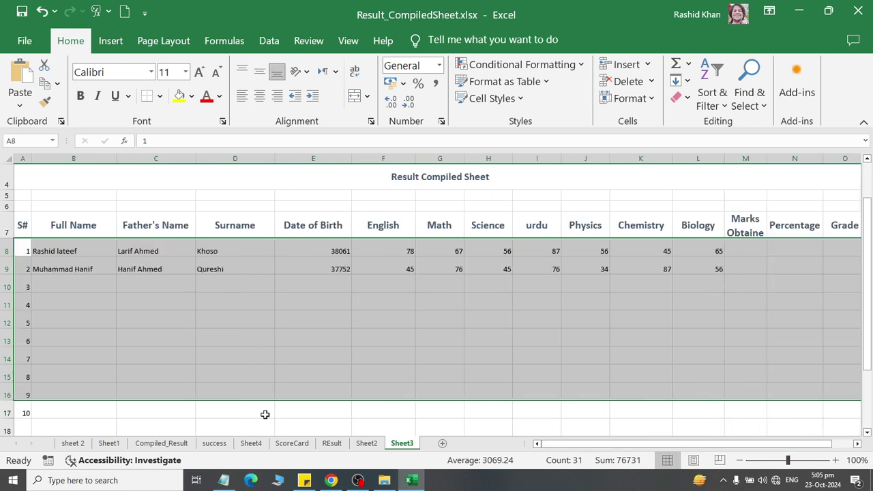
{"action": "mouse_move", "coordinate": [20, 250]}
{"action": "left_mouse_down"}
{"action": "mouse_move", "coordinate": [72, 306]}
{"action": "mouse_move", "coordinate": [735, 415]}
{"action": "left_mouse_up"}
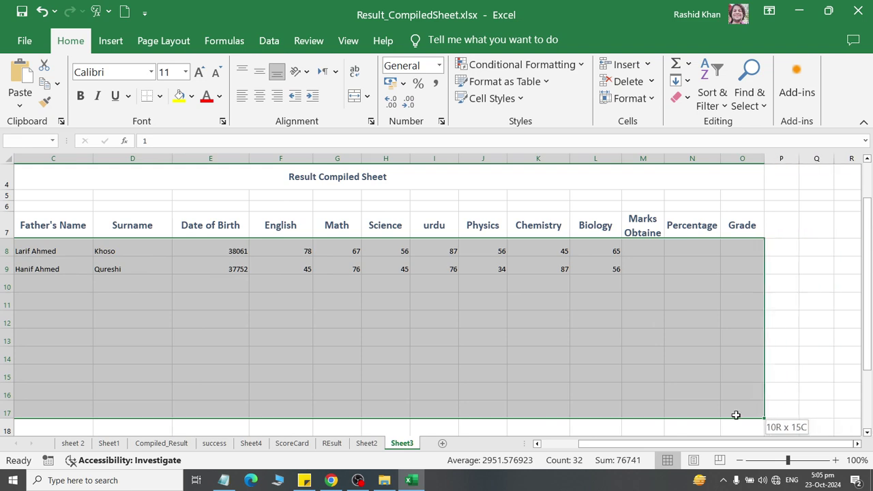
{"action": "left_click", "coordinate": [185, 72]}
{"action": "left_click", "coordinate": [167, 163]}
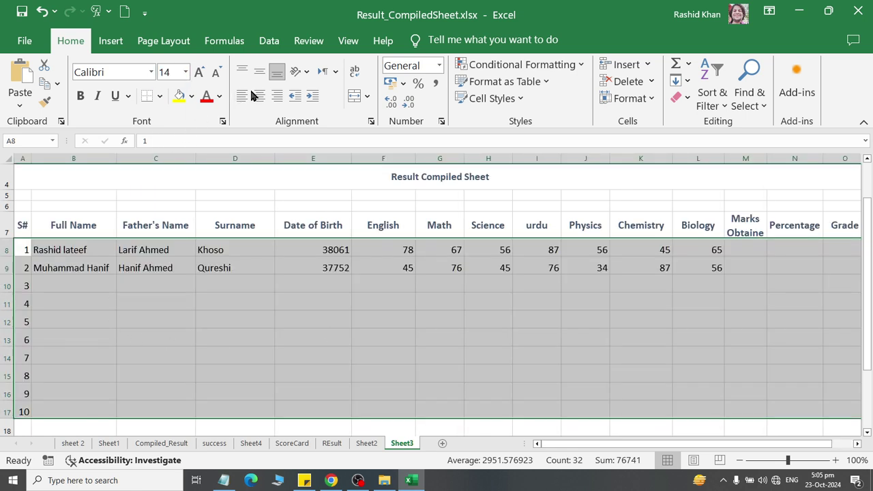
{"action": "left_click", "coordinate": [259, 72]}
{"action": "left_click", "coordinate": [259, 95]}
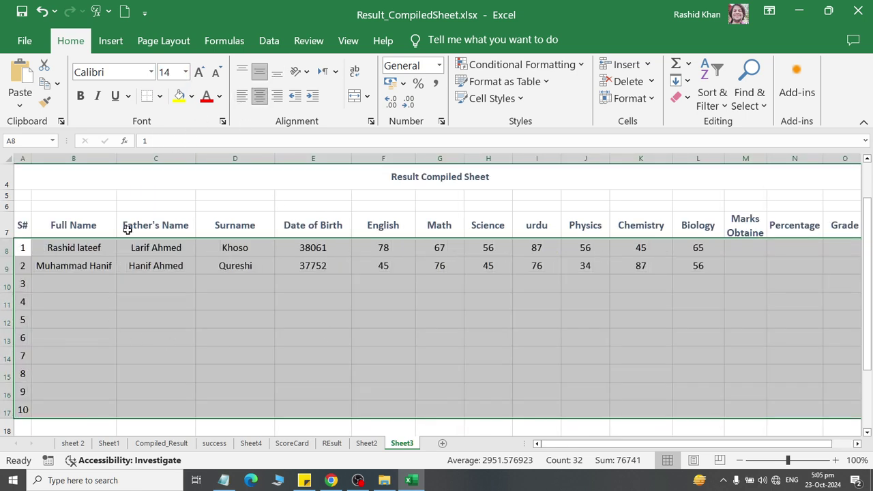
Step: Left-align the Full Name and Father's Name entries in B8:C17
{"action": "left_click_drag", "start_coordinate": [82, 247], "coordinate": [173, 370]}
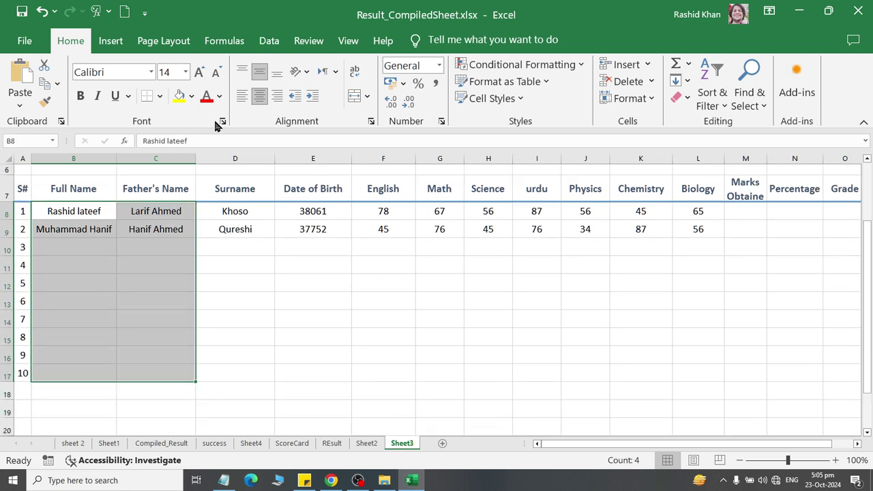
{"action": "left_click", "coordinate": [240, 96]}
{"action": "left_click", "coordinate": [212, 284]}
{"action": "scroll", "coordinate": [216, 286], "scroll_direction": "up", "scroll_amount": 2}
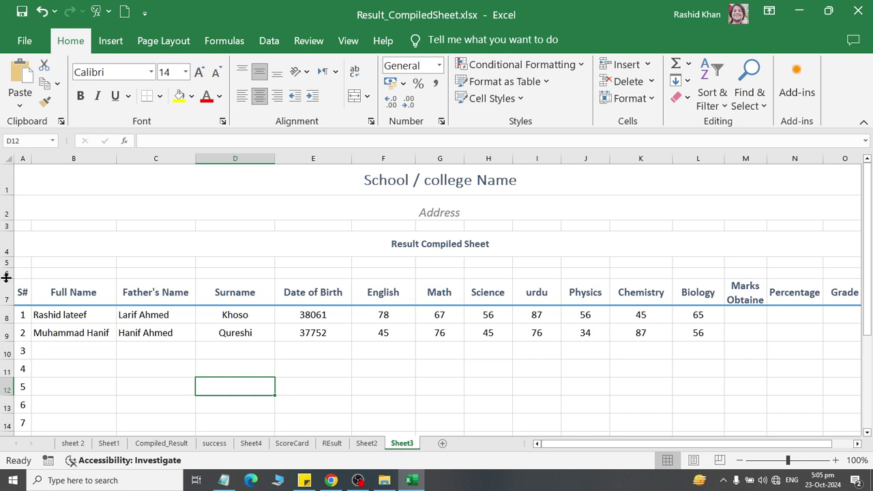
{"action": "left_click", "coordinate": [27, 292]}
{"action": "left_click_drag", "start_coordinate": [31, 291], "coordinate": [389, 292]}
Step: Widen columns E, F and G (Date of Birth, English, Math) to spread out the table
{"action": "left_click", "coordinate": [271, 321]}
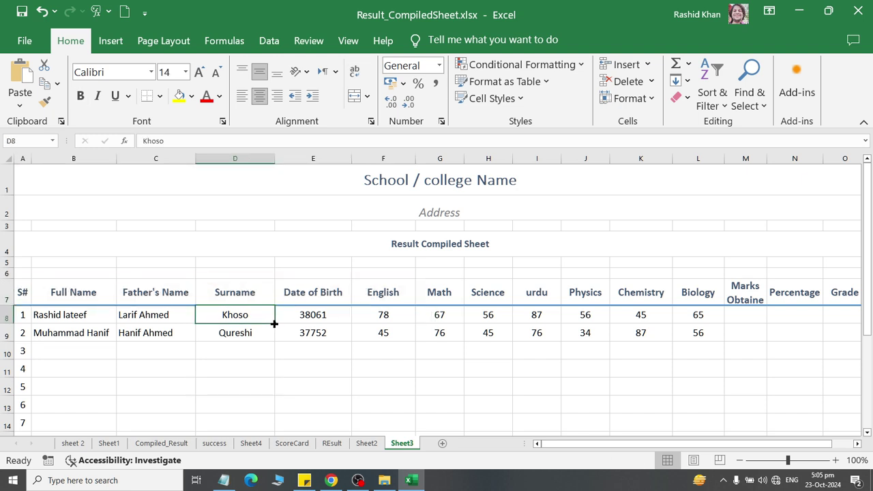
{"action": "left_click", "coordinate": [488, 329]}
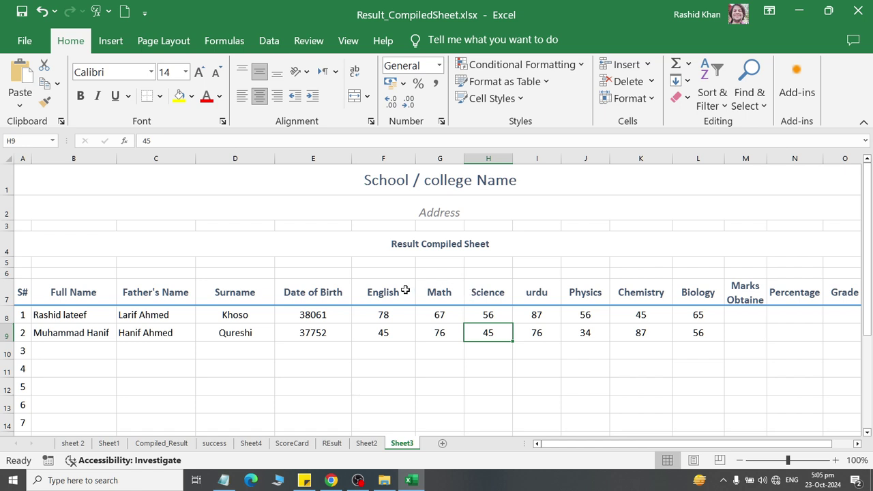
{"action": "mouse_move", "coordinate": [415, 158]}
{"action": "left_mouse_down"}
{"action": "mouse_move", "coordinate": [498, 156]}
{"action": "mouse_move", "coordinate": [488, 158]}
{"action": "left_mouse_up"}
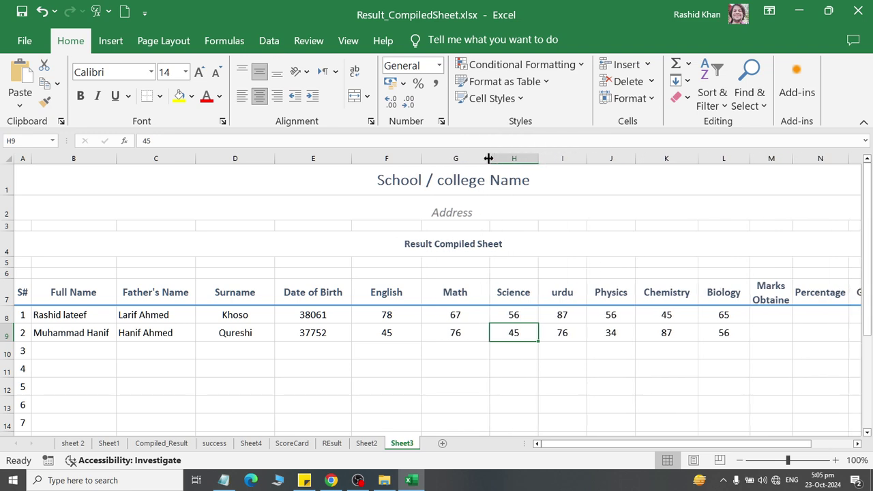
{"action": "left_click_drag", "start_coordinate": [352, 165], "coordinate": [358, 164]}
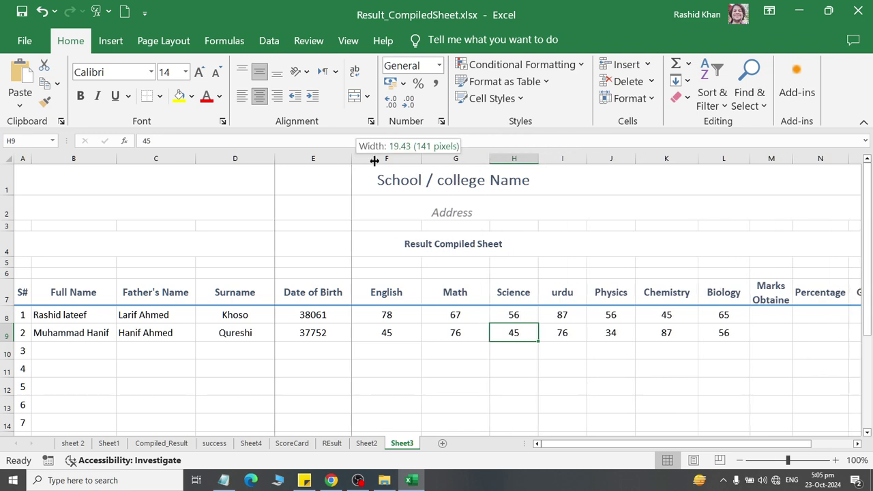
{"action": "left_click", "coordinate": [371, 167]}
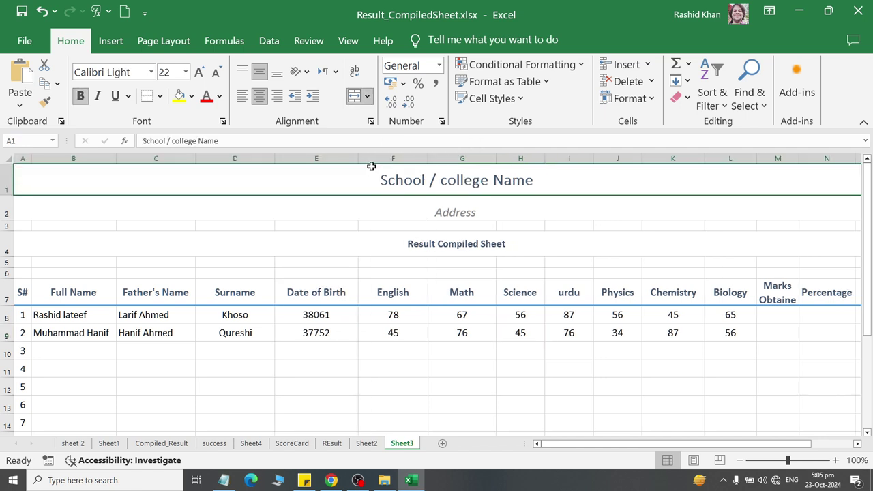
{"action": "left_click", "coordinate": [307, 313]}
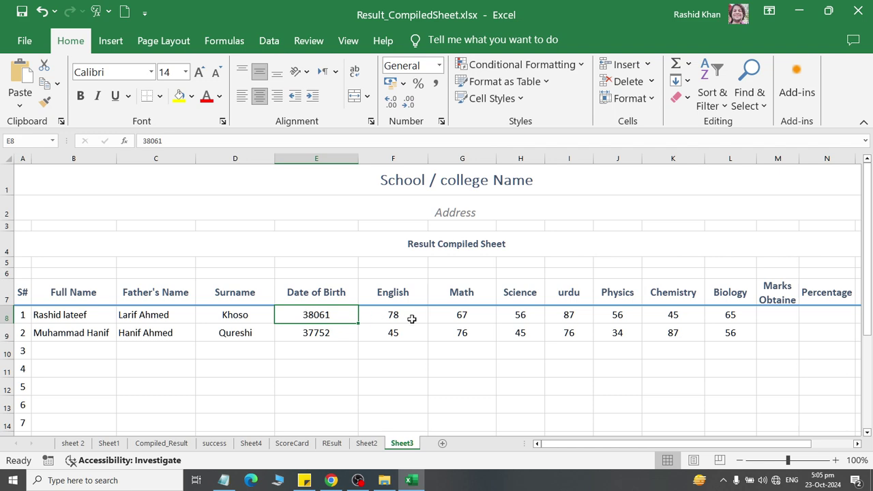
Step: Set the column width of the English–Biology headers F7:L7 to 3
{"action": "mouse_move", "coordinate": [384, 298]}
{"action": "left_mouse_down"}
{"action": "mouse_move", "coordinate": [841, 293]}
{"action": "mouse_move", "coordinate": [628, 304]}
{"action": "left_mouse_up"}
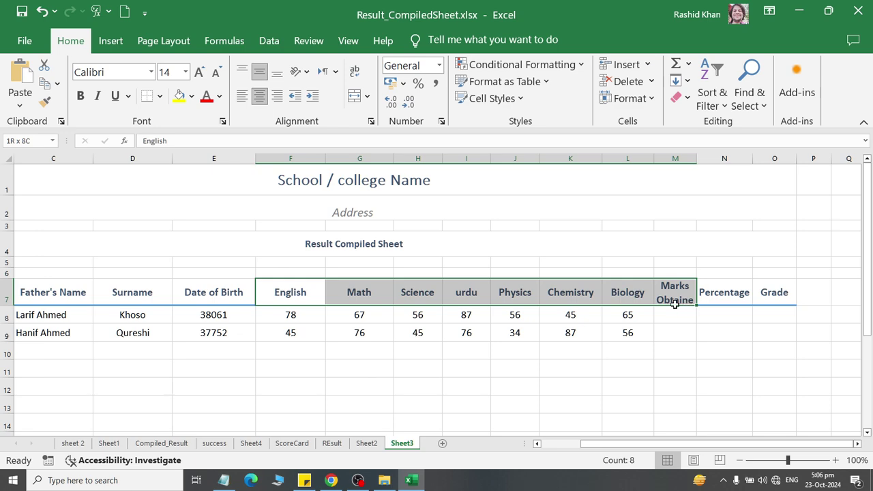
{"action": "left_click_drag", "start_coordinate": [629, 303], "coordinate": [625, 294]}
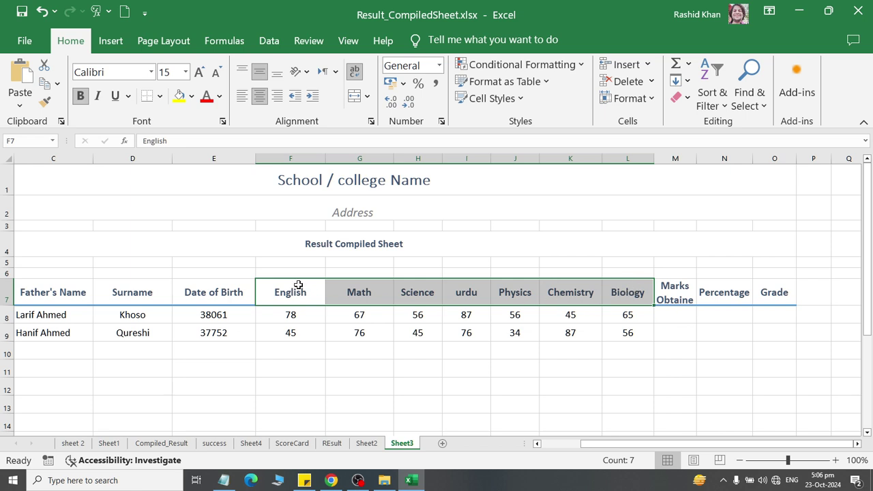
{"action": "left_click_drag", "start_coordinate": [298, 286], "coordinate": [624, 292]}
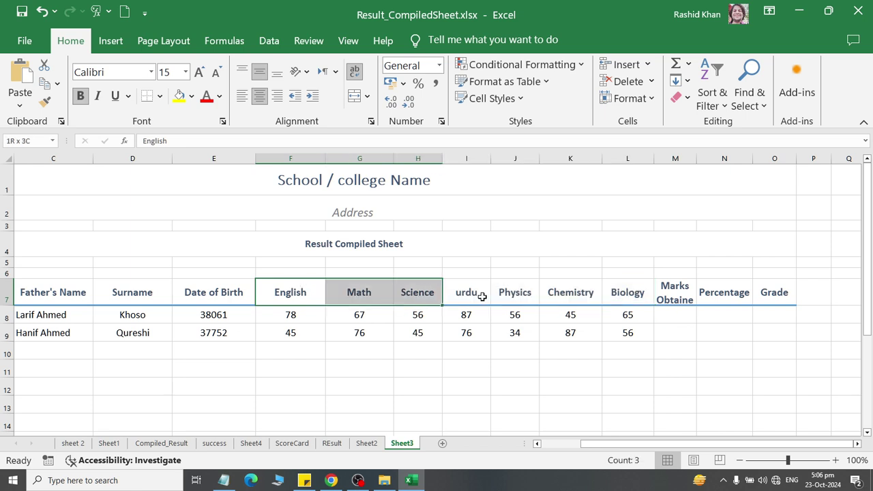
{"action": "left_click", "coordinate": [649, 106]}
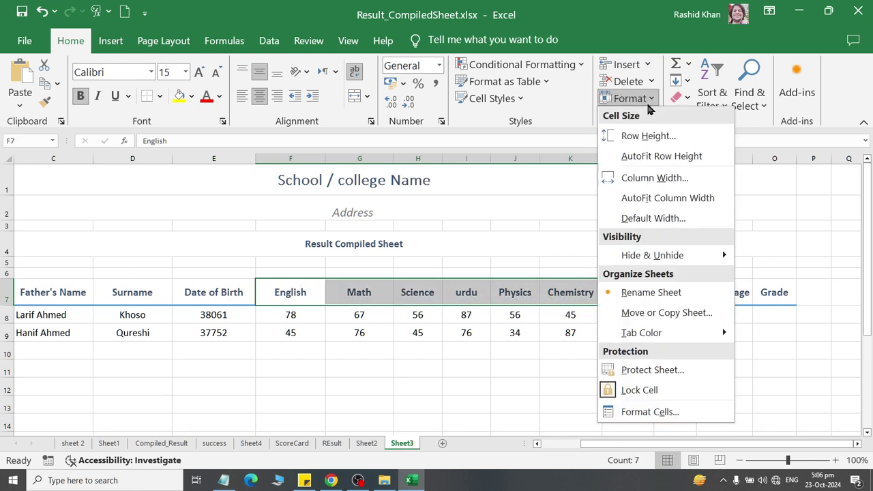
{"action": "left_click", "coordinate": [647, 103]}
{"action": "left_click", "coordinate": [648, 104]}
{"action": "left_click", "coordinate": [648, 103]}
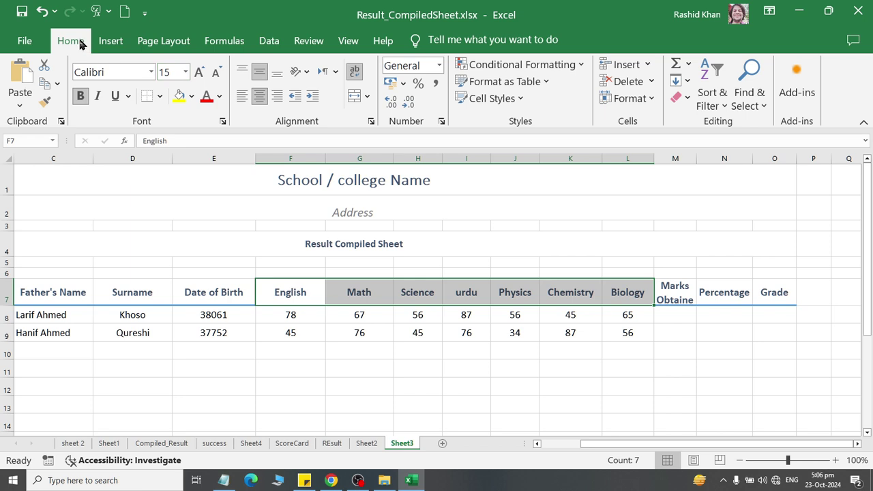
{"action": "left_click", "coordinate": [628, 98]}
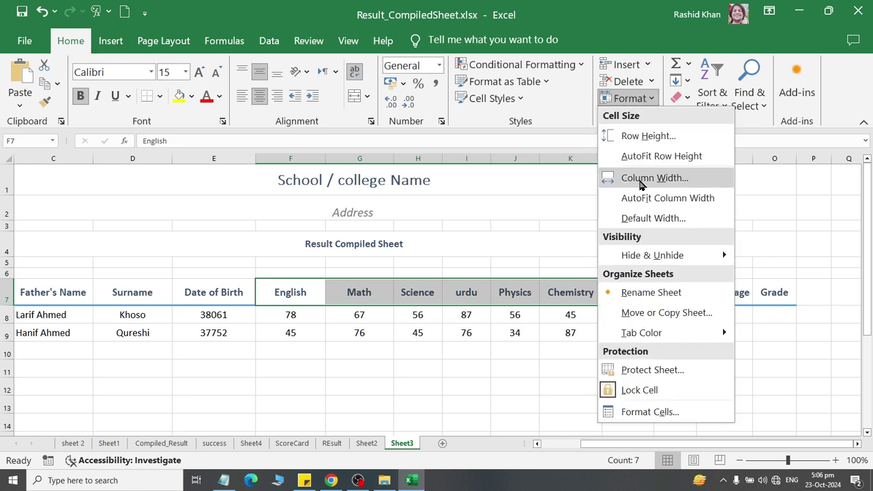
{"action": "left_click", "coordinate": [637, 177]}
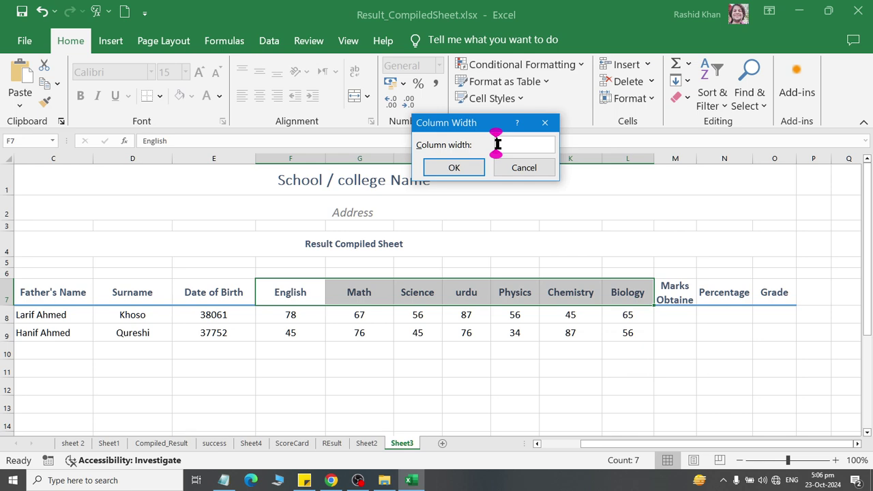
{"action": "type", "text": "3"}
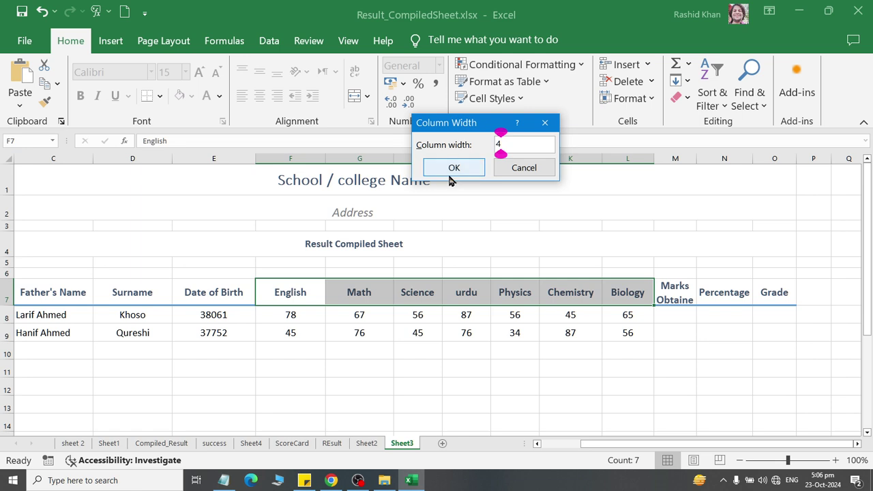
{"action": "left_click", "coordinate": [453, 169]}
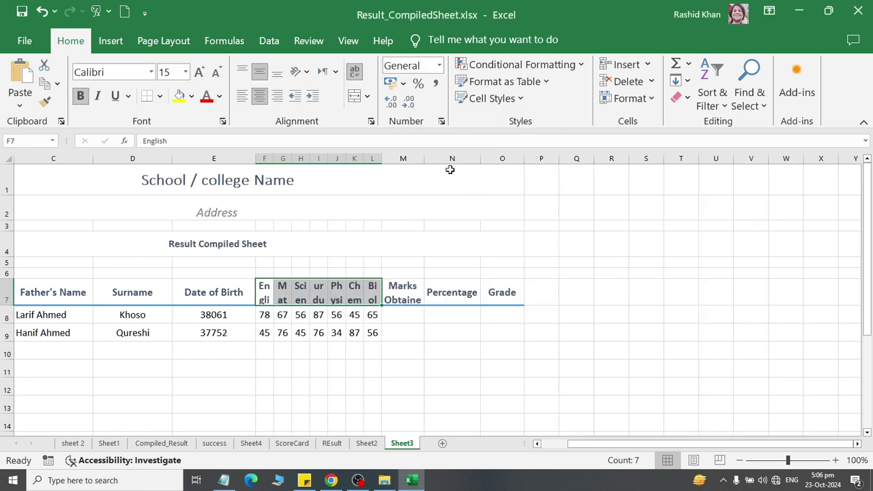
Step: Reopen the Column Width setting for the subject columns and cancel without changing it
{"action": "left_click", "coordinate": [491, 98]}
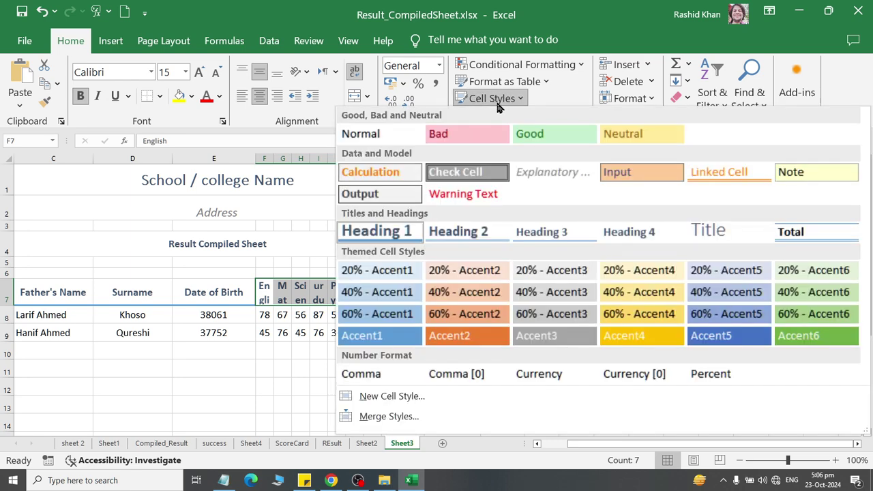
{"action": "left_click", "coordinate": [569, 109]}
{"action": "left_click", "coordinate": [621, 102]}
{"action": "left_click", "coordinate": [631, 179]}
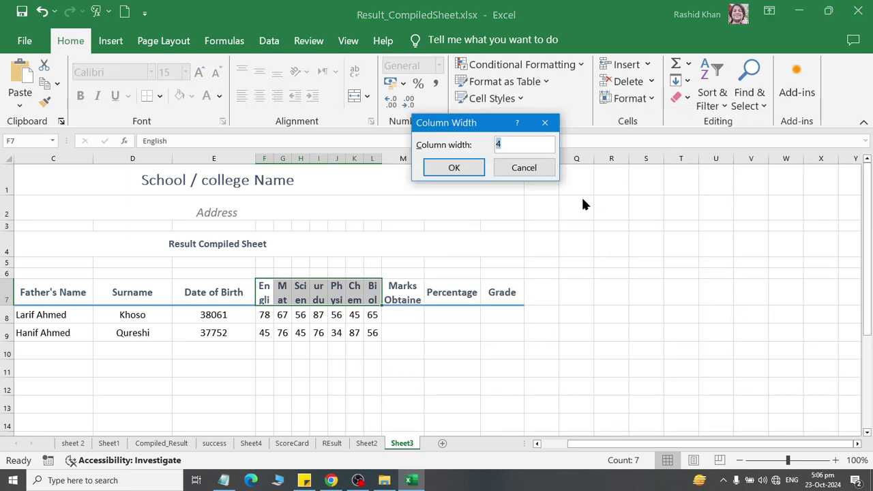
{"action": "left_click", "coordinate": [529, 173]}
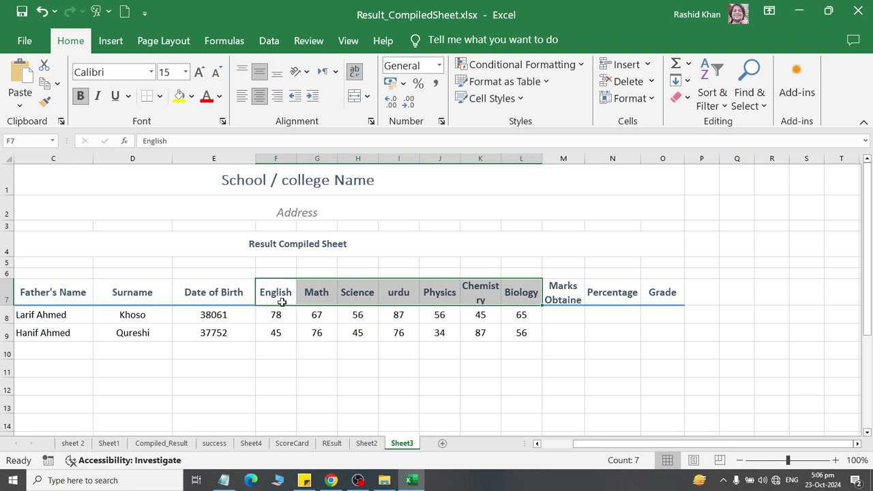
Step: Rotate the F7:L7 subject headers to read upward and make row 7 taller to fit them
{"action": "left_click", "coordinate": [306, 72]}
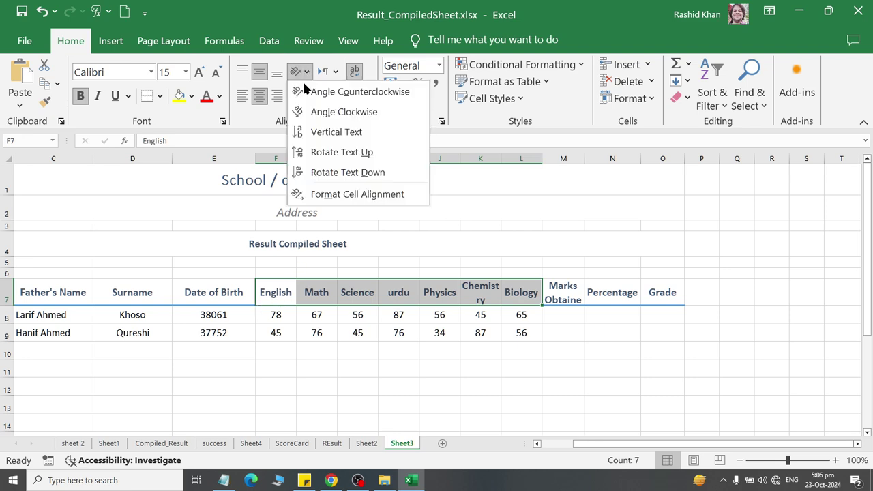
{"action": "left_click", "coordinate": [307, 152]}
{"action": "left_click", "coordinate": [300, 72]}
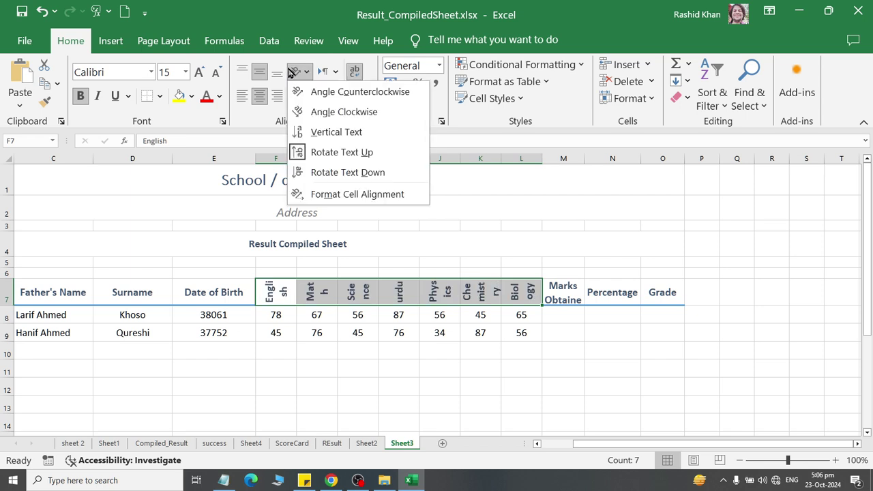
{"action": "left_click", "coordinate": [307, 150]}
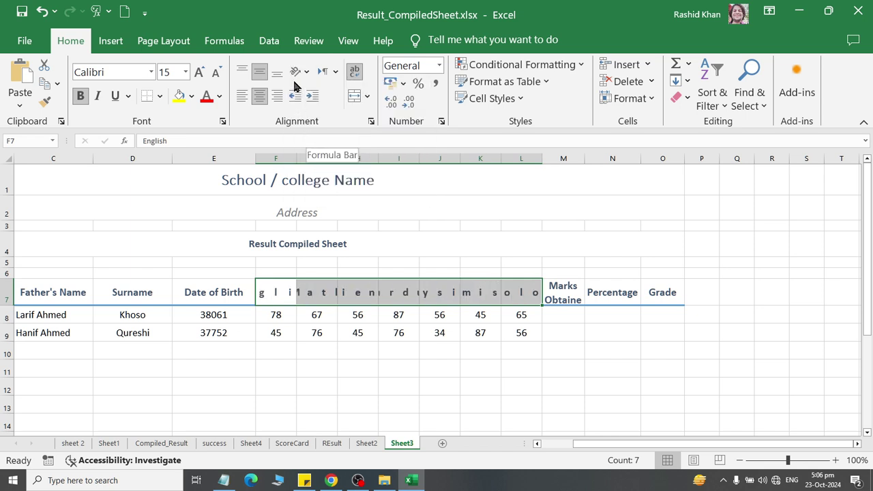
{"action": "left_click", "coordinate": [300, 71]}
{"action": "left_click", "coordinate": [306, 153]}
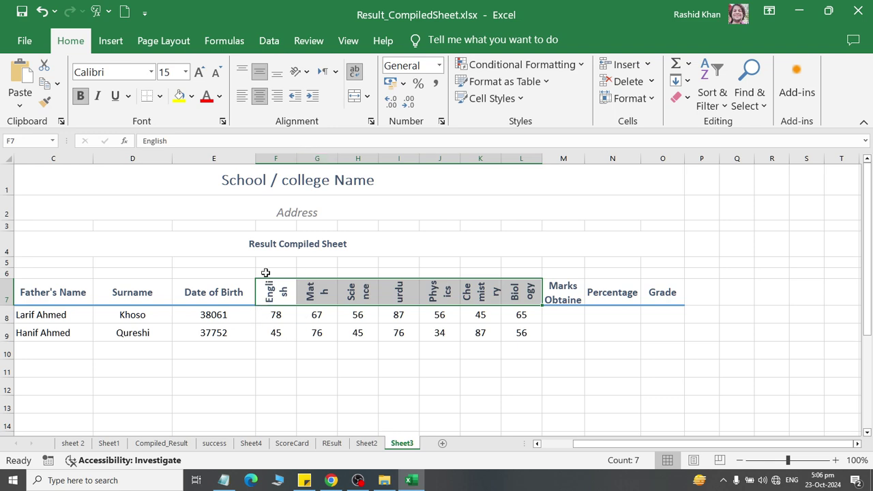
{"action": "left_click_drag", "start_coordinate": [4, 306], "coordinate": [4, 332]}
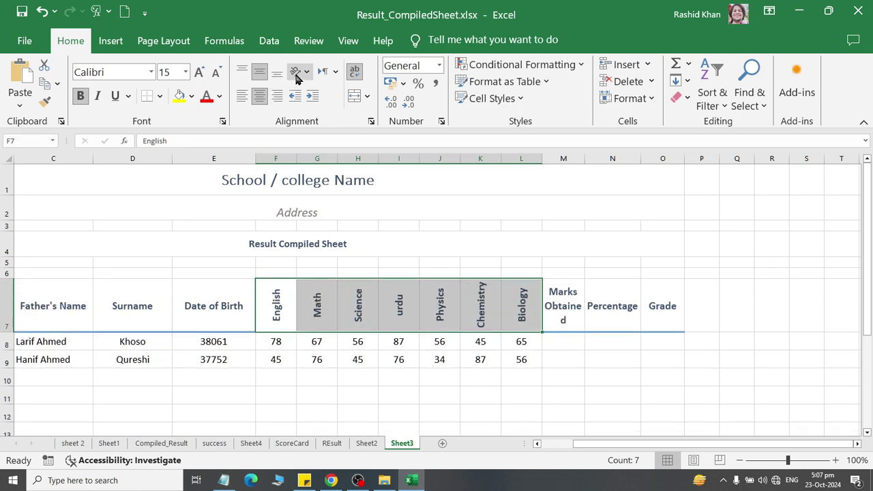
{"action": "left_click", "coordinate": [300, 71]}
{"action": "left_click", "coordinate": [300, 154]}
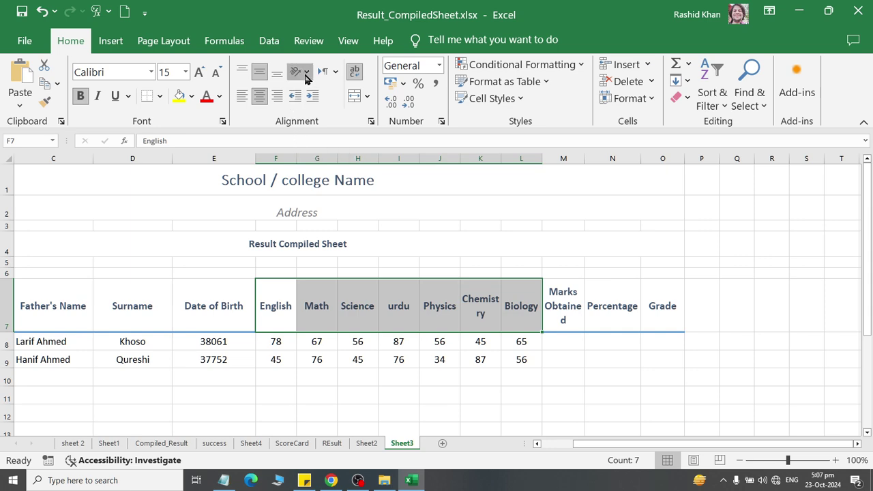
{"action": "left_click", "coordinate": [300, 71]}
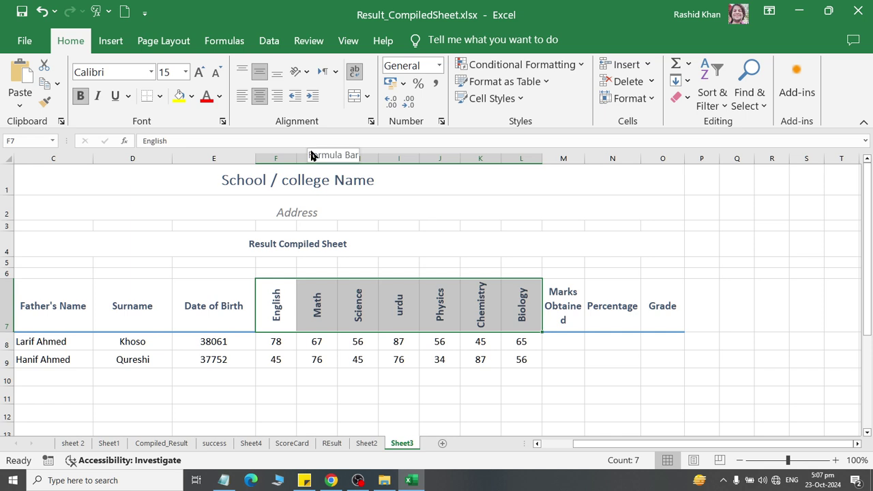
Step: Set the subject columns F to L to width 3, then adjust them to width 5
{"action": "left_click", "coordinate": [629, 98]}
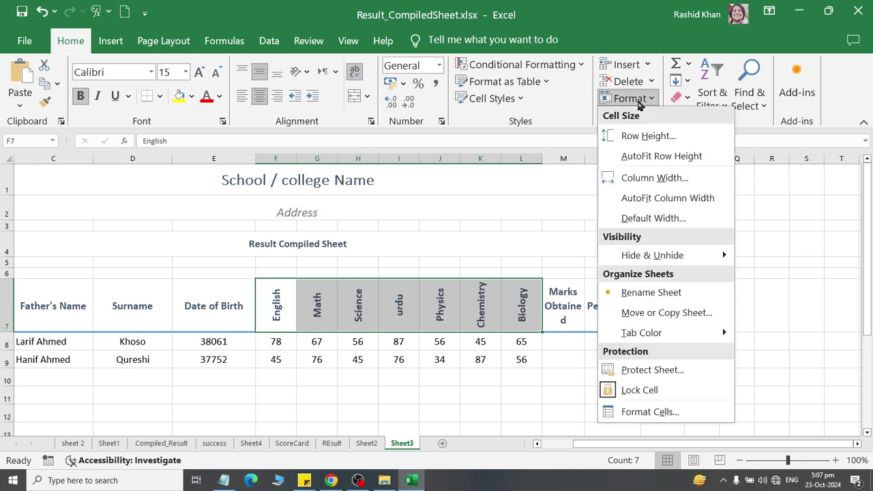
{"action": "left_click", "coordinate": [641, 178]}
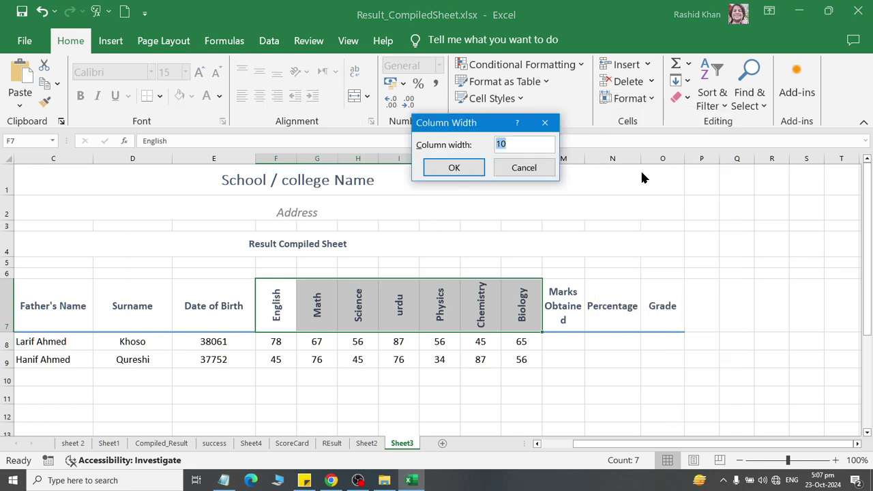
{"action": "type", "text": "3"}
{"action": "left_click", "coordinate": [453, 168]}
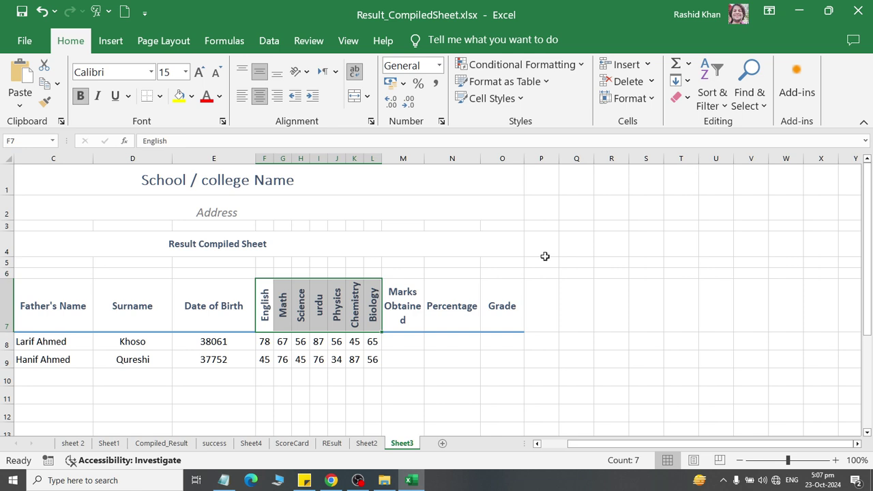
{"action": "left_click", "coordinate": [639, 99]}
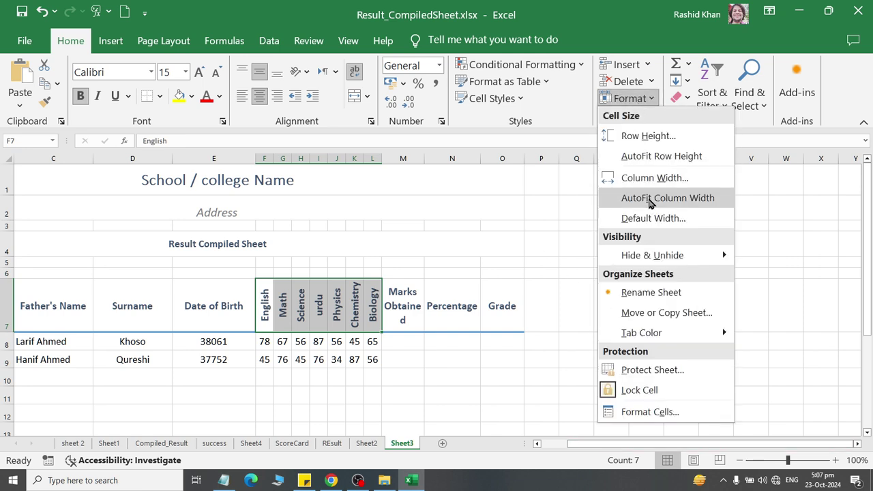
{"action": "left_click", "coordinate": [648, 178]}
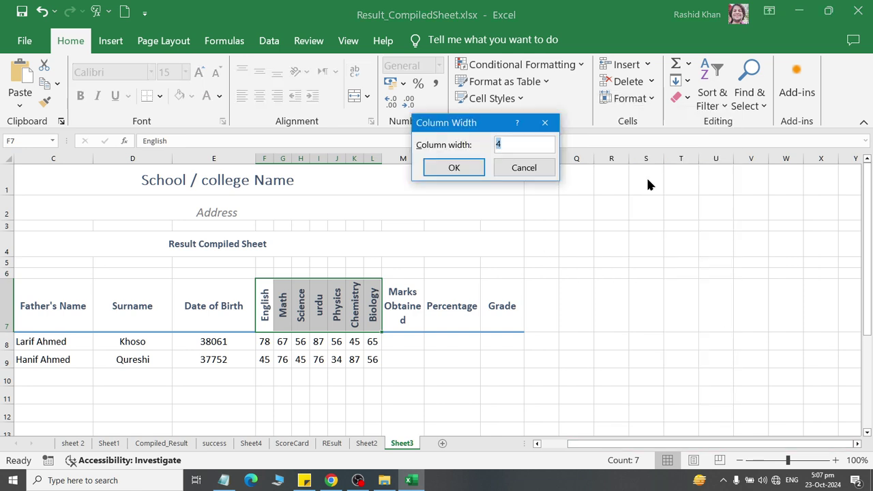
{"action": "left_click", "coordinate": [454, 168]}
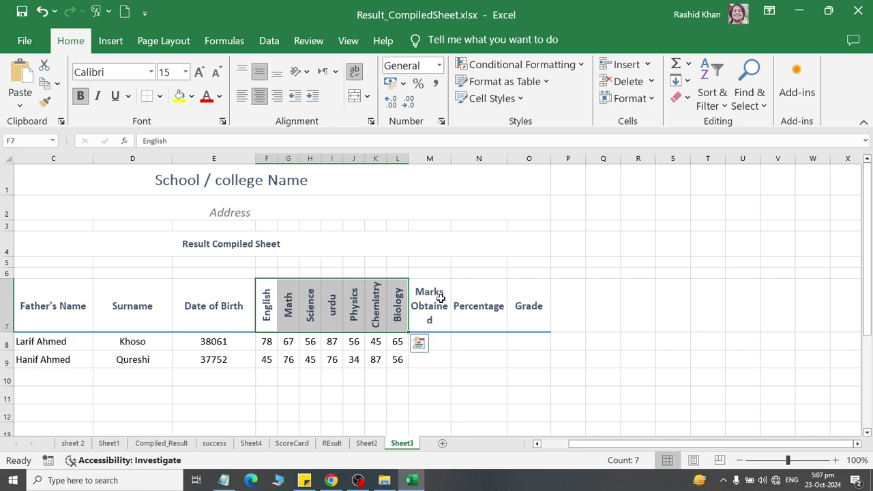
{"action": "left_click_drag", "start_coordinate": [440, 297], "coordinate": [538, 306]}
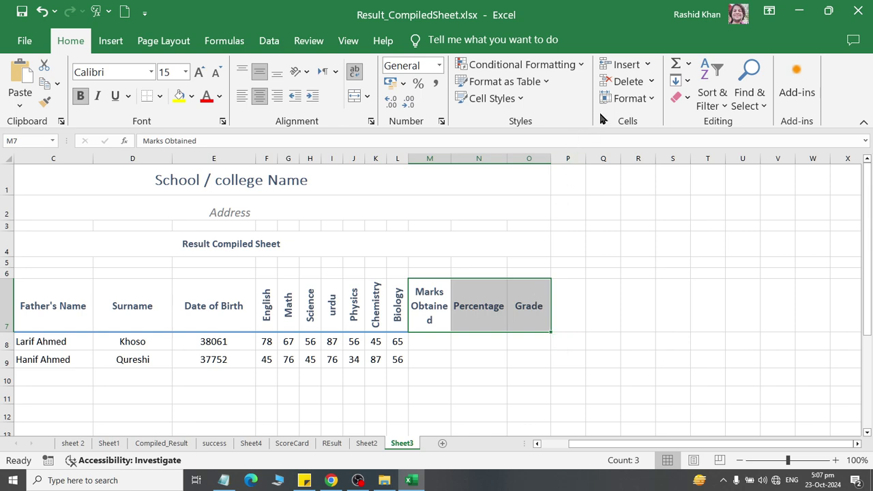
Step: Narrow columns M to O, rotate their headers upward, and make row 7 taller
{"action": "left_click", "coordinate": [614, 99]}
{"action": "left_click", "coordinate": [614, 178]}
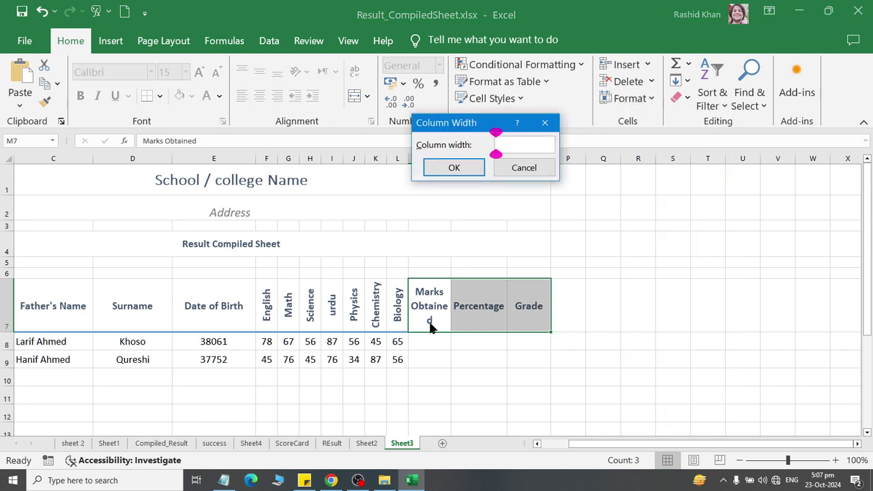
{"action": "type", "text": "6"}
{"action": "left_click", "coordinate": [458, 170]}
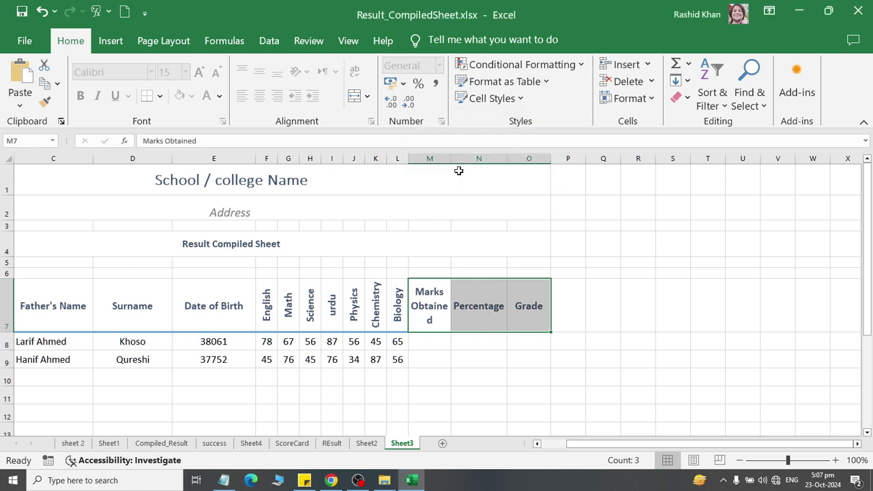
{"action": "left_click", "coordinate": [298, 71]}
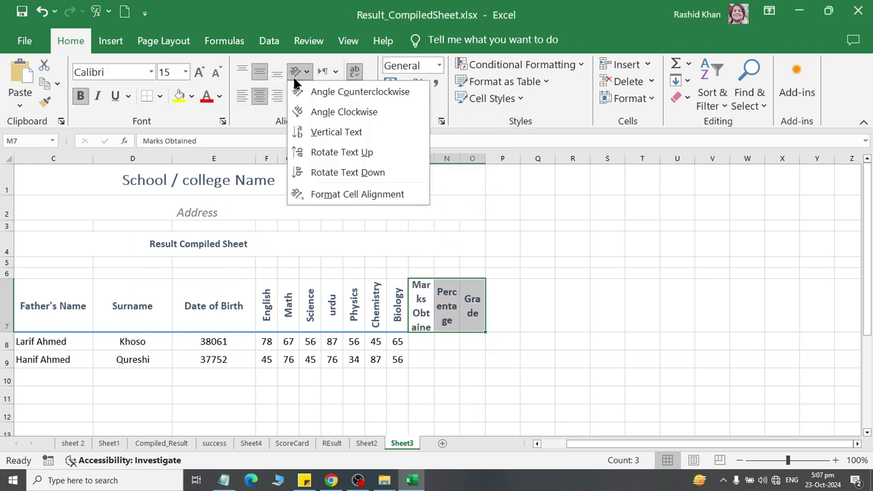
{"action": "left_click", "coordinate": [305, 152]}
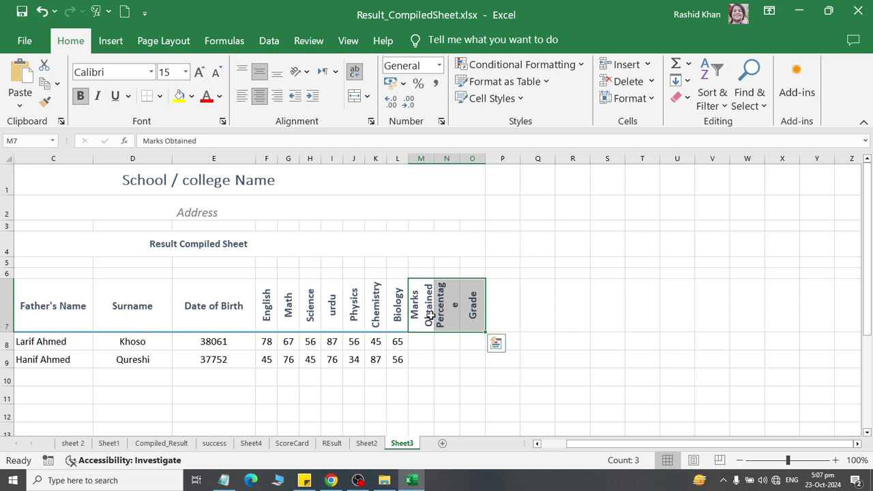
{"action": "left_click_drag", "start_coordinate": [4, 332], "coordinate": [4, 347]}
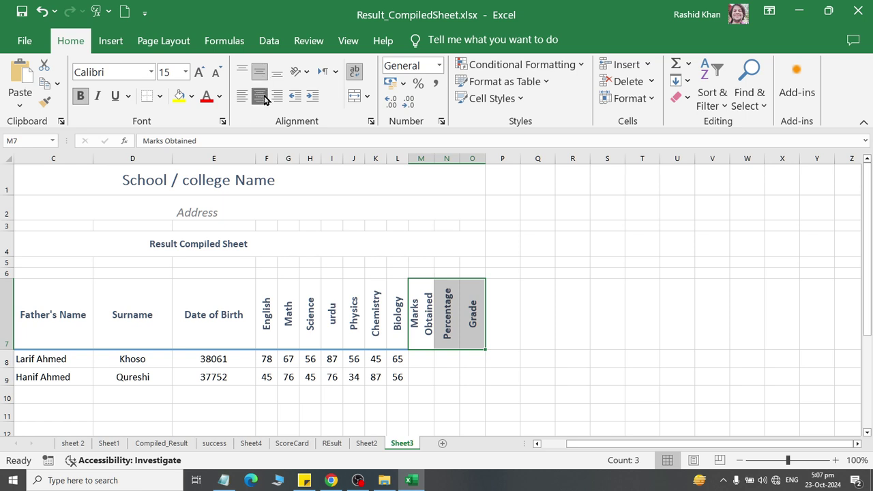
Step: Bottom-align the rotated headers in M7:O7 and F7:L7
{"action": "left_click", "coordinate": [277, 72]}
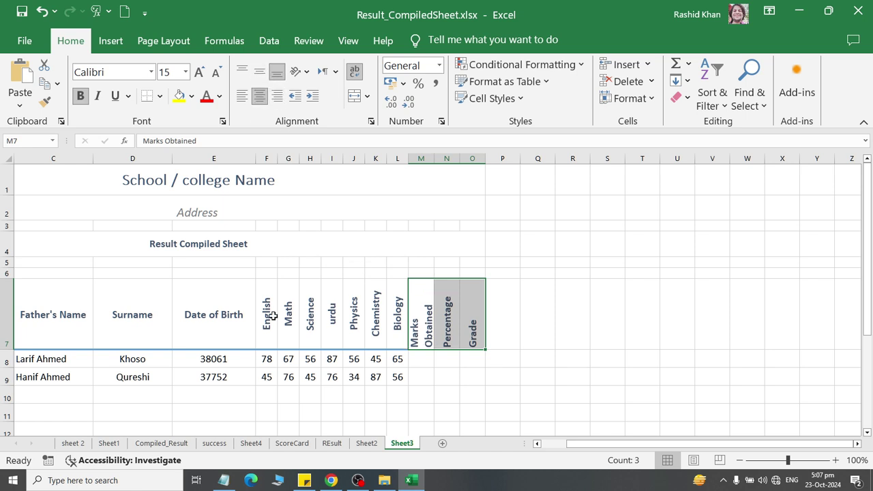
{"action": "left_click_drag", "start_coordinate": [266, 318], "coordinate": [399, 320]}
{"action": "left_click", "coordinate": [277, 72]}
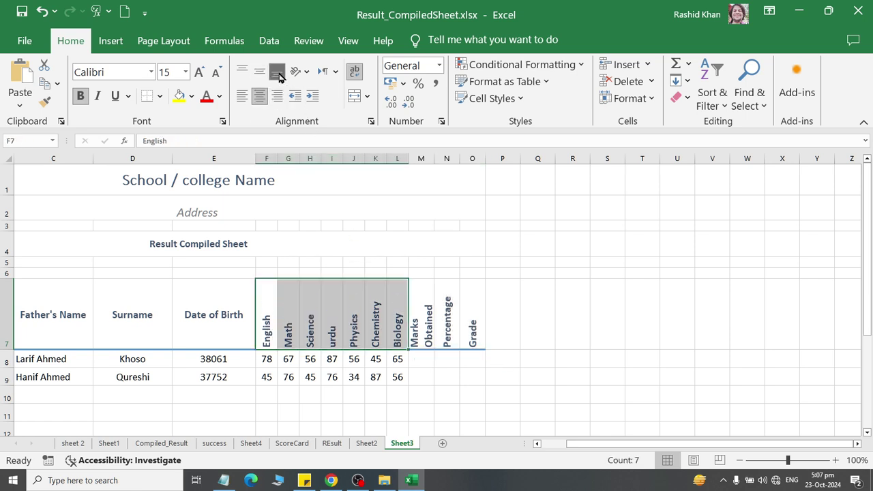
{"action": "left_click", "coordinate": [219, 328]}
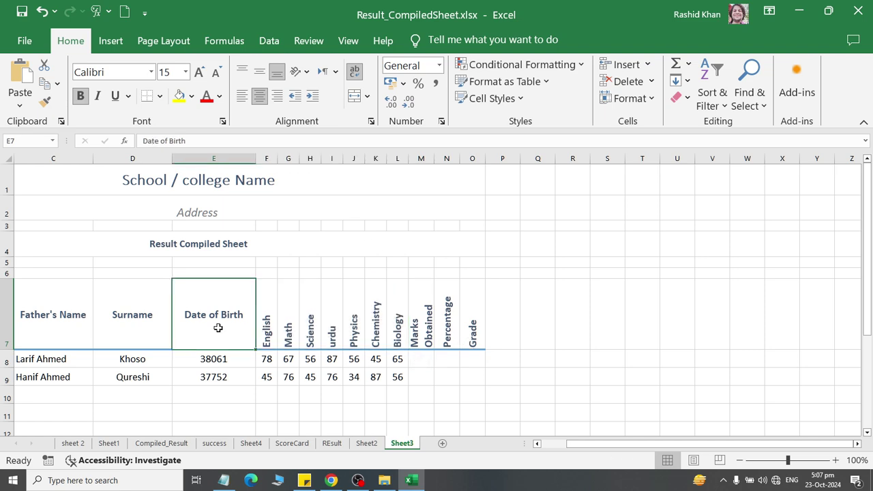
{"action": "left_click_drag", "start_coordinate": [62, 330], "coordinate": [21, 330]}
{"action": "left_click", "coordinate": [337, 358]}
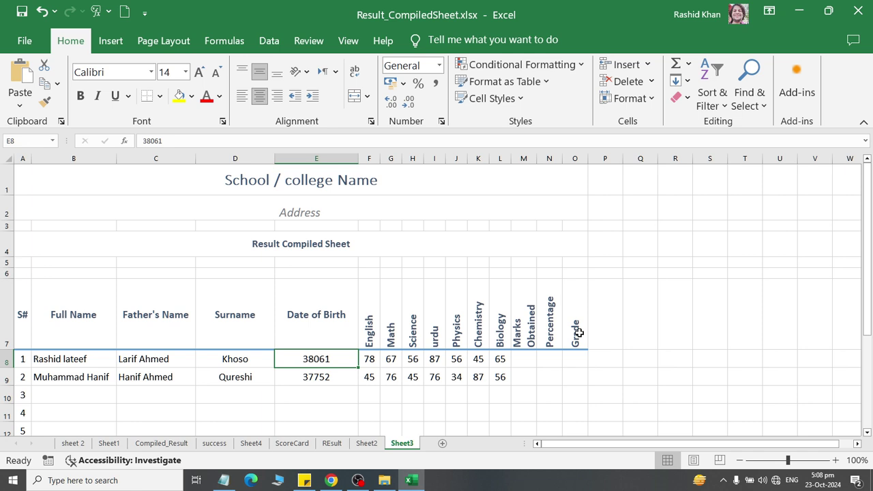
{"action": "left_click", "coordinate": [21, 329]}
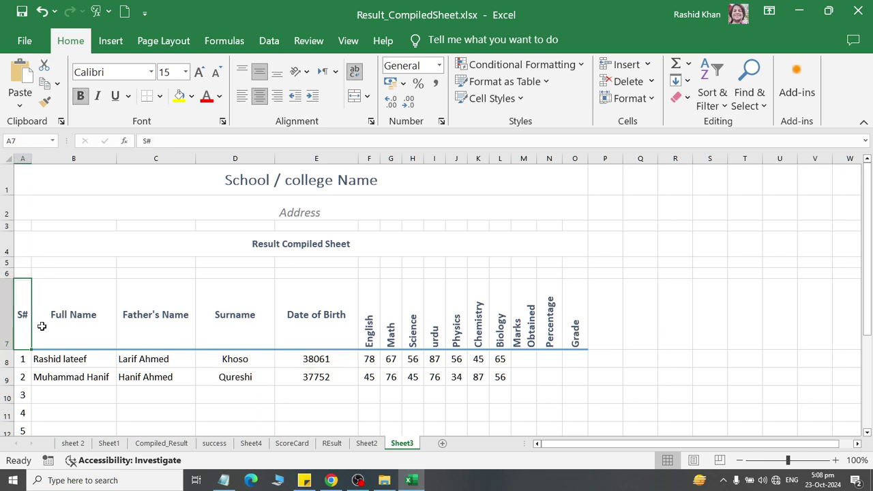
{"action": "left_click_drag", "start_coordinate": [74, 322], "coordinate": [321, 313]}
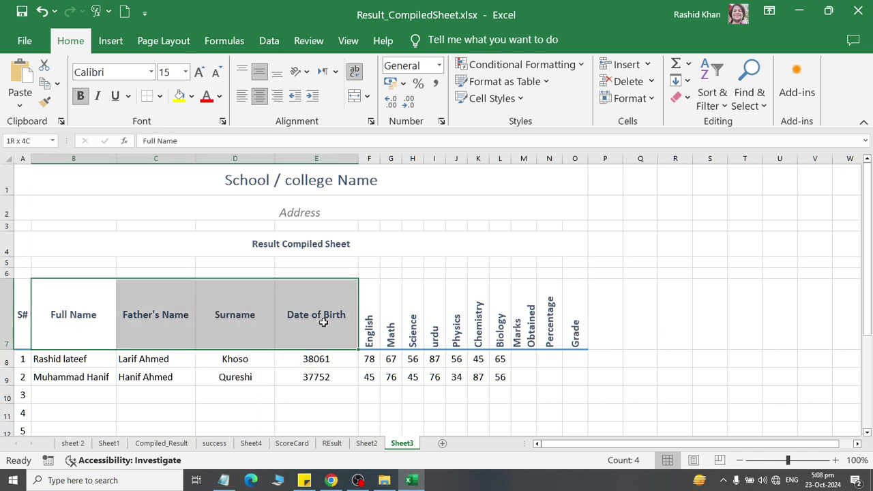
{"action": "left_click", "coordinate": [300, 71]}
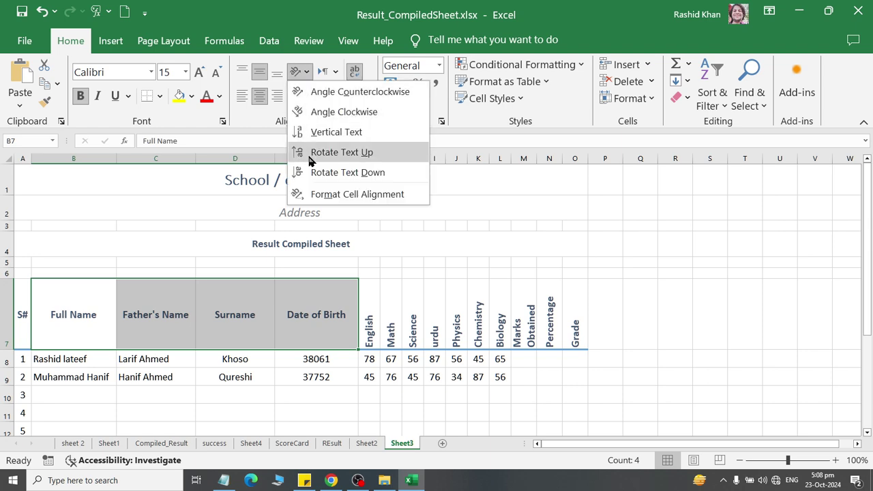
{"action": "left_click", "coordinate": [312, 93]}
{"action": "left_click", "coordinate": [300, 71]}
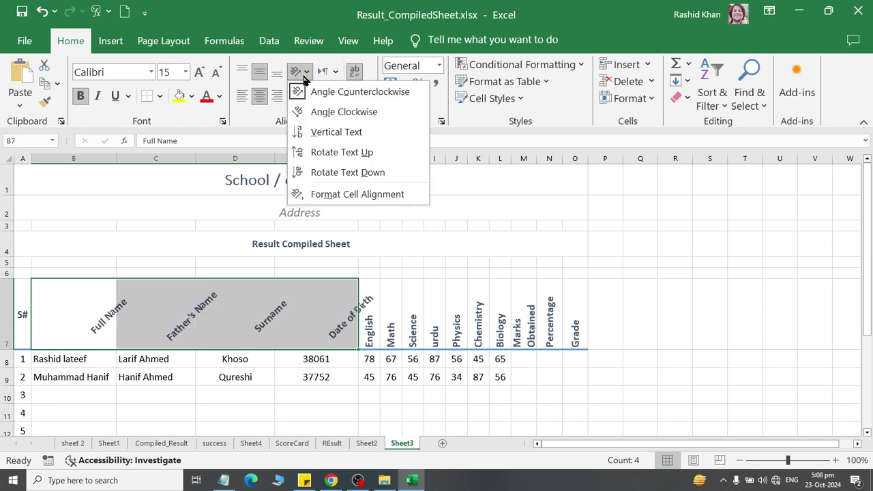
{"action": "left_click", "coordinate": [314, 111]}
{"action": "left_click", "coordinate": [300, 72]}
{"action": "left_click", "coordinate": [309, 133]}
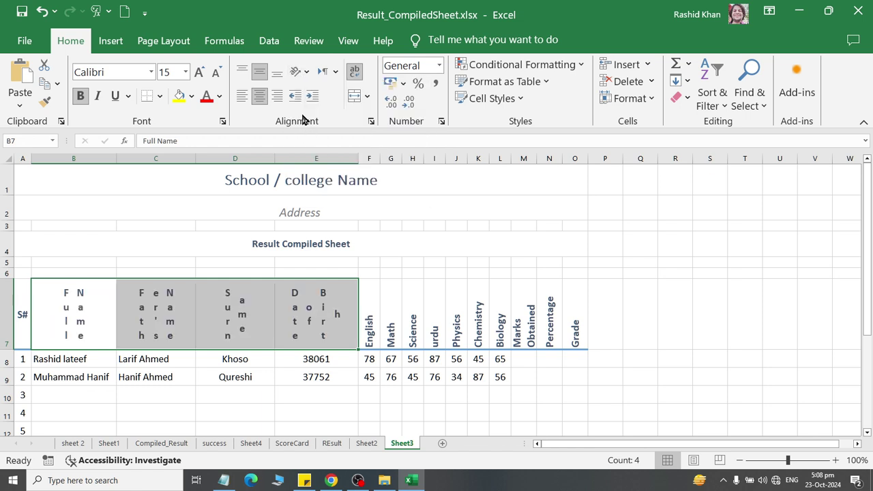
{"action": "left_click", "coordinate": [298, 71]}
{"action": "left_click", "coordinate": [301, 133]}
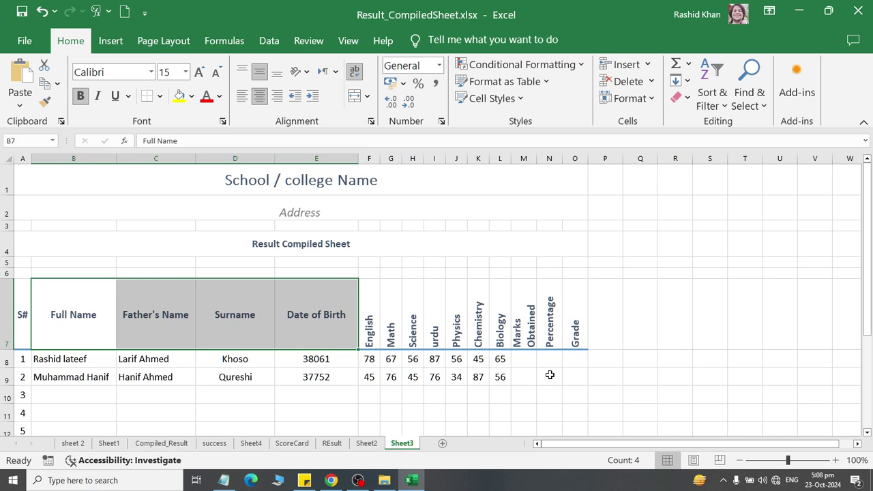
{"action": "scroll", "coordinate": [550, 374], "scroll_direction": "down", "scroll_amount": 1}
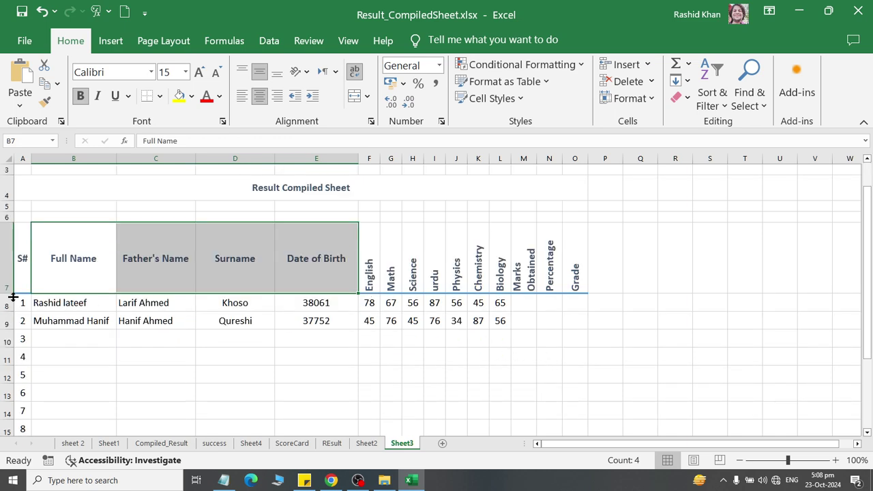
Step: Apply All Borders to A8:O17, then add a Thick Outside Border around that block
{"action": "mouse_move", "coordinate": [21, 302]}
{"action": "left_mouse_down"}
{"action": "mouse_move", "coordinate": [576, 455]}
{"action": "mouse_move", "coordinate": [575, 400]}
{"action": "left_mouse_up"}
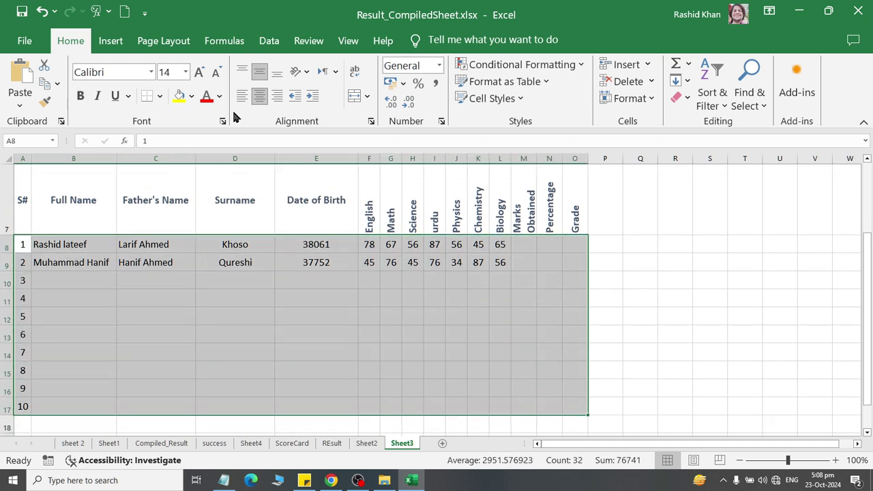
{"action": "left_click", "coordinate": [160, 96]}
{"action": "left_click", "coordinate": [172, 237]}
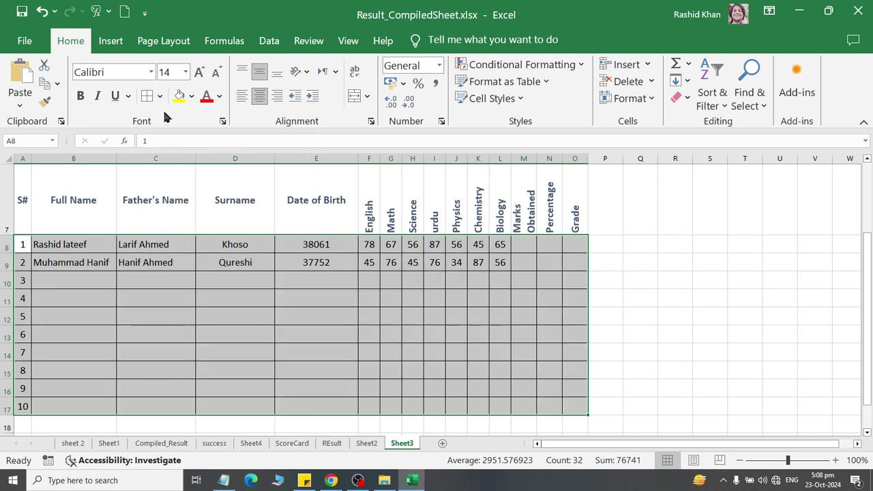
{"action": "left_click", "coordinate": [159, 96]}
{"action": "left_click", "coordinate": [162, 277]}
{"action": "left_click", "coordinate": [39, 245]}
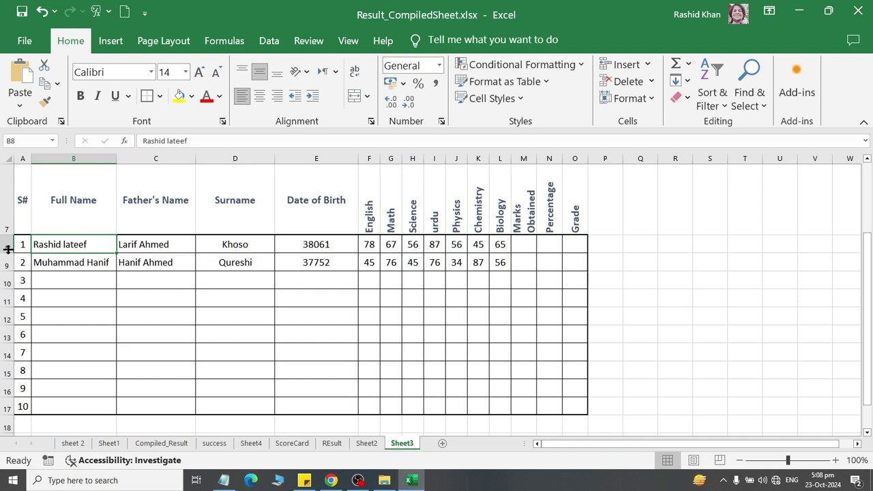
Step: Drag rows 8 and 9 taller, then select the student range A8:O17
{"action": "left_click_drag", "start_coordinate": [8, 250], "coordinate": [10, 281]}
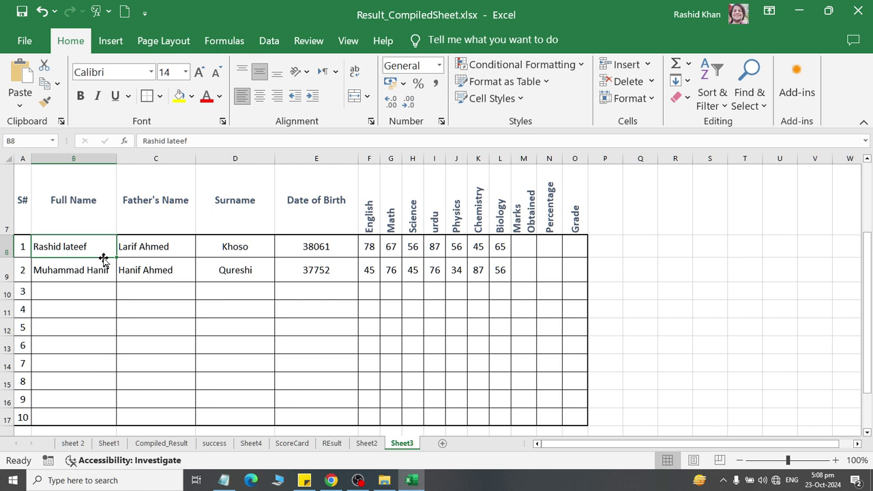
{"action": "mouse_move", "coordinate": [16, 238]}
{"action": "left_mouse_down"}
{"action": "mouse_move", "coordinate": [560, 302]}
{"action": "mouse_move", "coordinate": [577, 414]}
{"action": "left_mouse_up"}
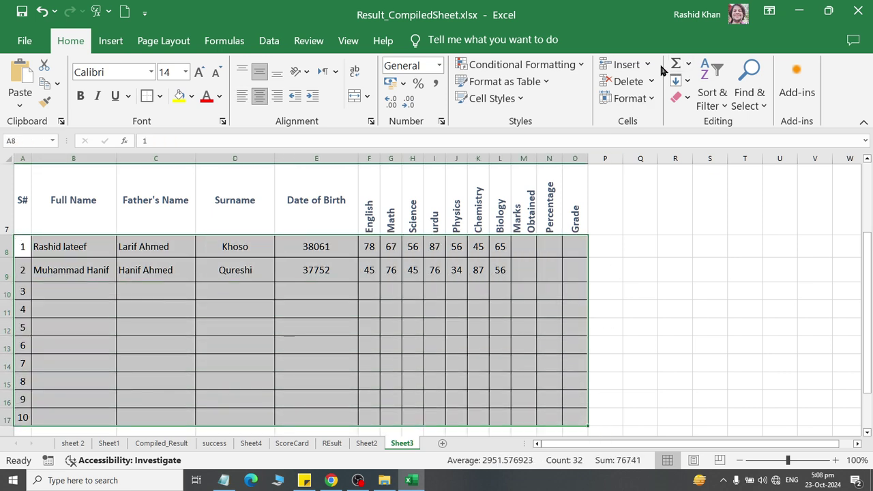
Step: Try row heights of 20 and then 35 on student rows 8–17
{"action": "left_click", "coordinate": [631, 98]}
{"action": "left_click", "coordinate": [648, 136]}
{"action": "key", "text": "BackSpace"}
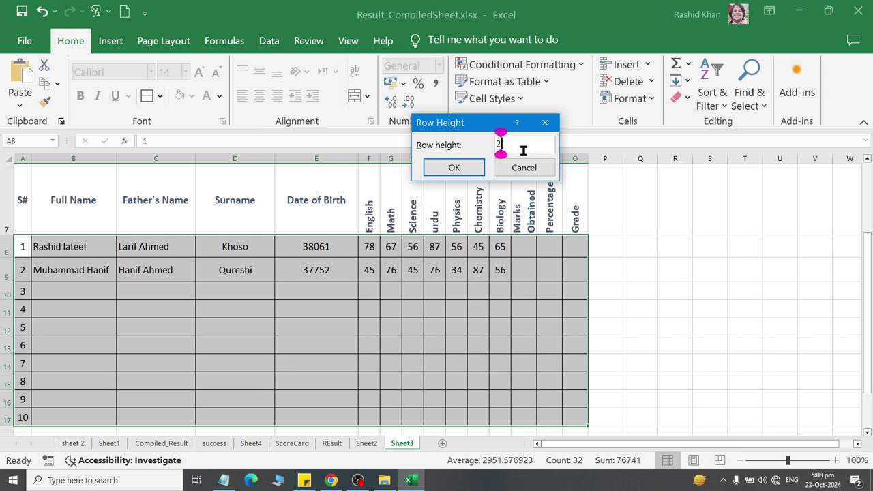
{"action": "type", "text": "20"}
{"action": "left_click", "coordinate": [457, 171]}
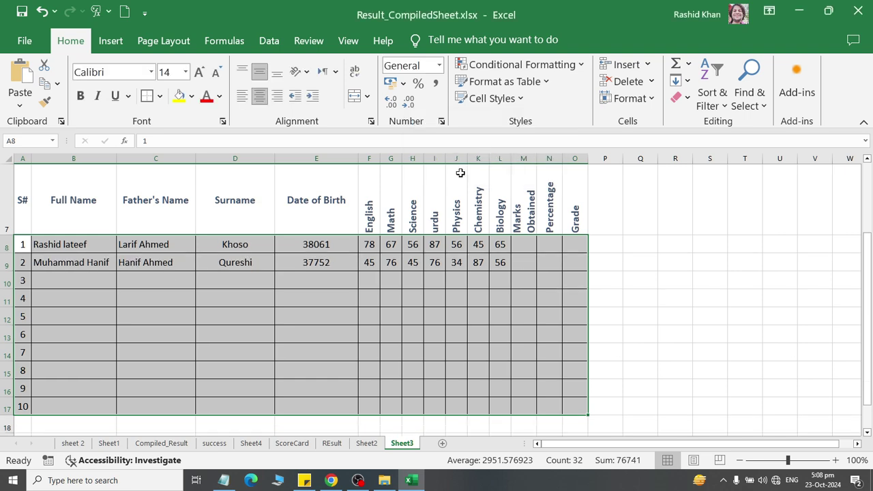
{"action": "left_click", "coordinate": [651, 98]}
{"action": "left_click", "coordinate": [660, 136]}
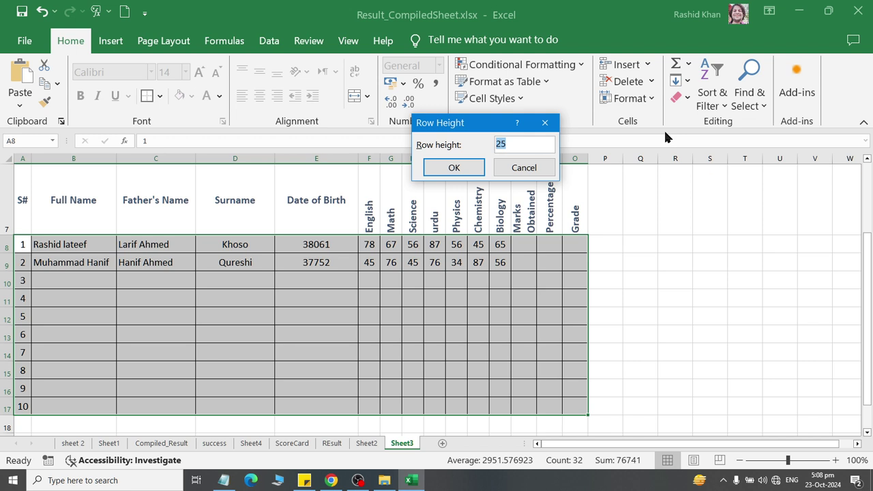
{"action": "type", "text": "35"}
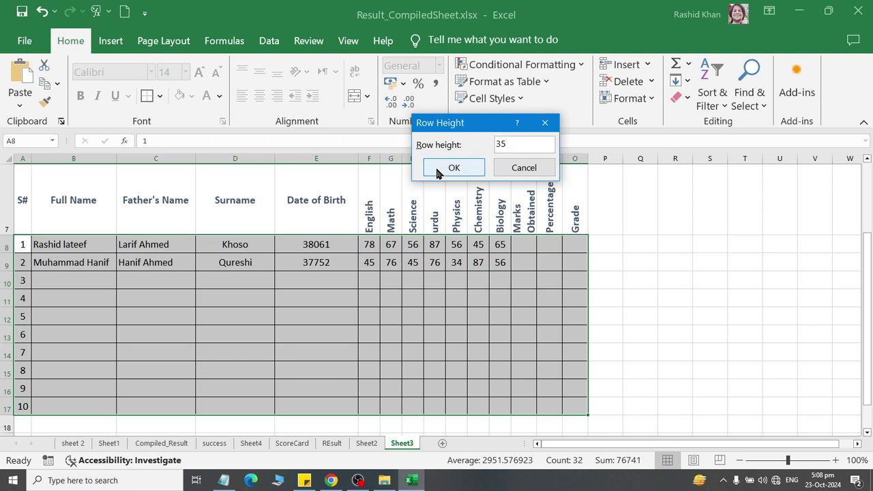
{"action": "left_click", "coordinate": [435, 165]}
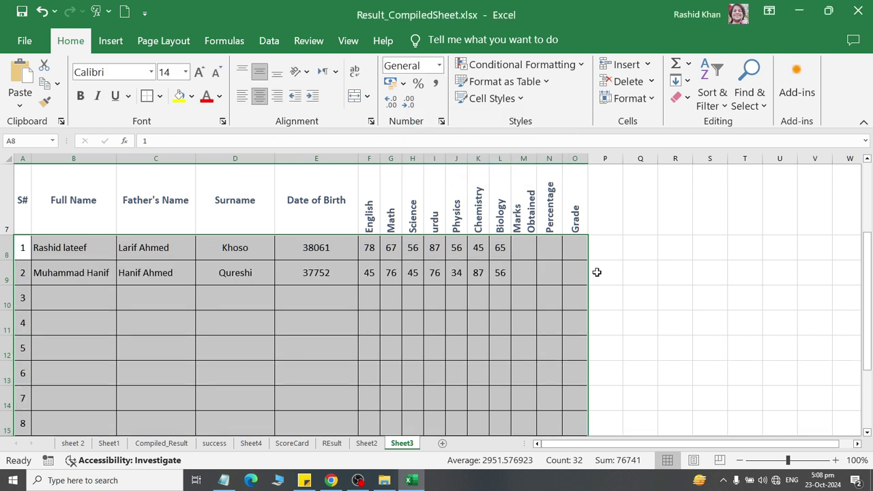
Step: AutoFit the student rows, then settle on a row height of 30
{"action": "left_click", "coordinate": [627, 102]}
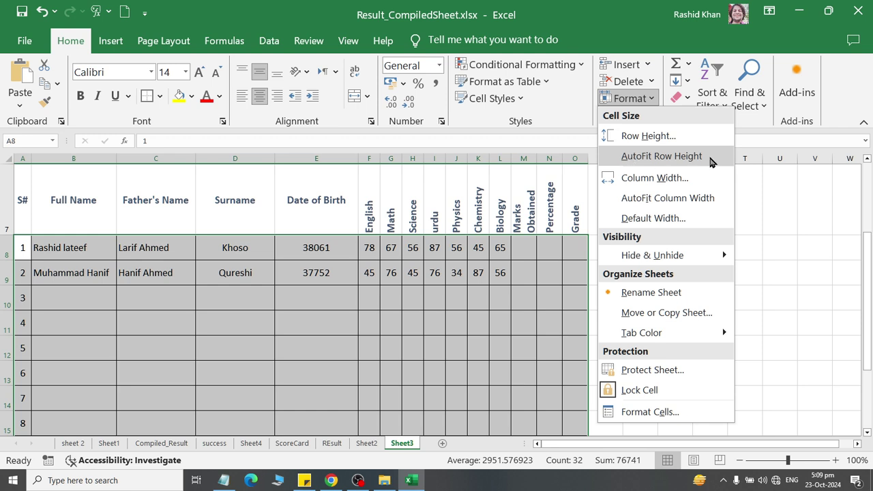
{"action": "left_click", "coordinate": [709, 158]}
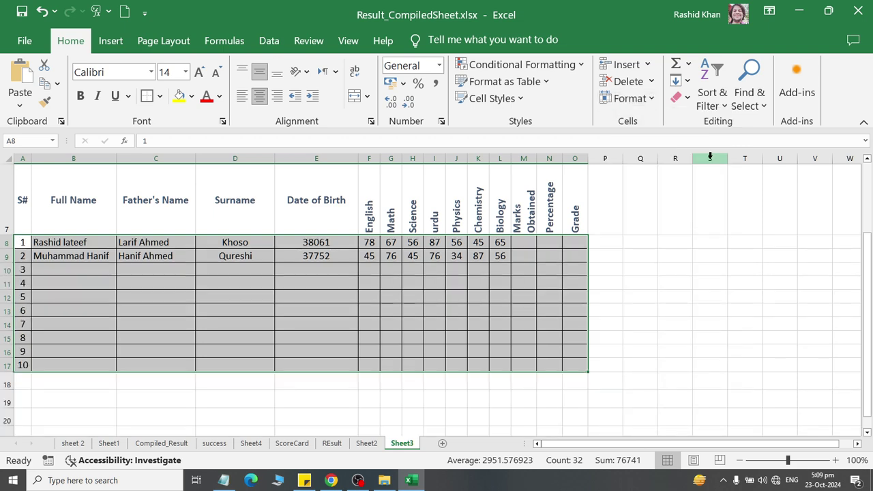
{"action": "left_click", "coordinate": [628, 103]}
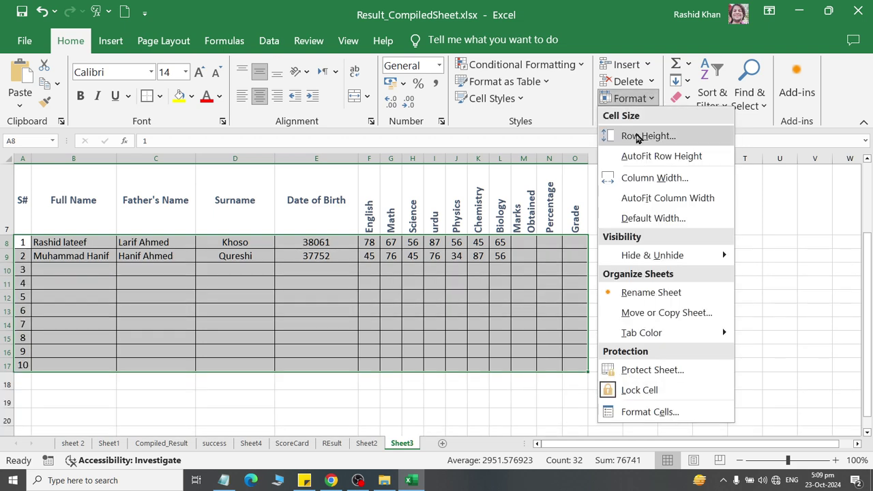
{"action": "left_click", "coordinate": [638, 136]}
{"action": "type", "text": "30"}
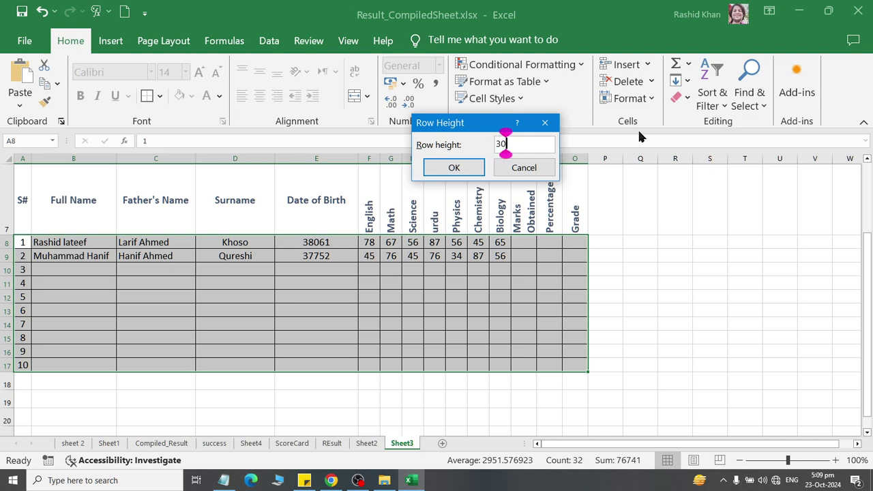
{"action": "left_click", "coordinate": [464, 166]}
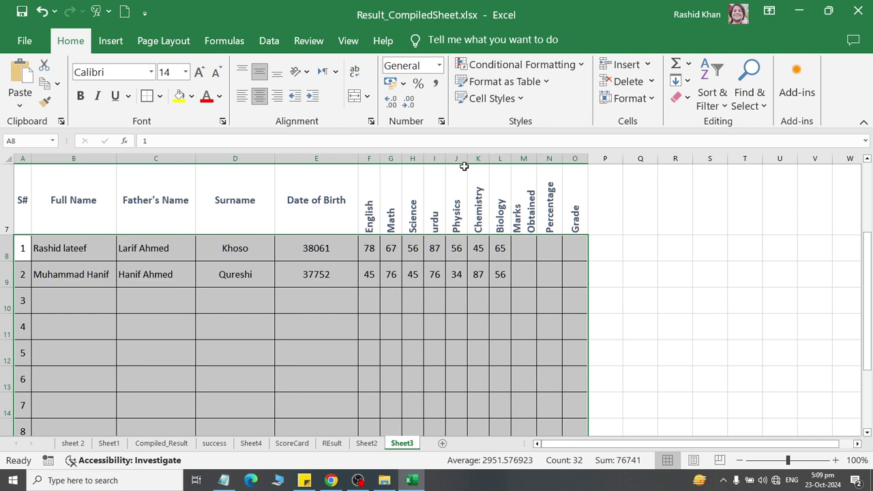
Step: Scroll back to the top of the sheet and select cell D8 in the first student row
{"action": "scroll", "coordinate": [516, 202], "scroll_direction": "up", "scroll_amount": 2}
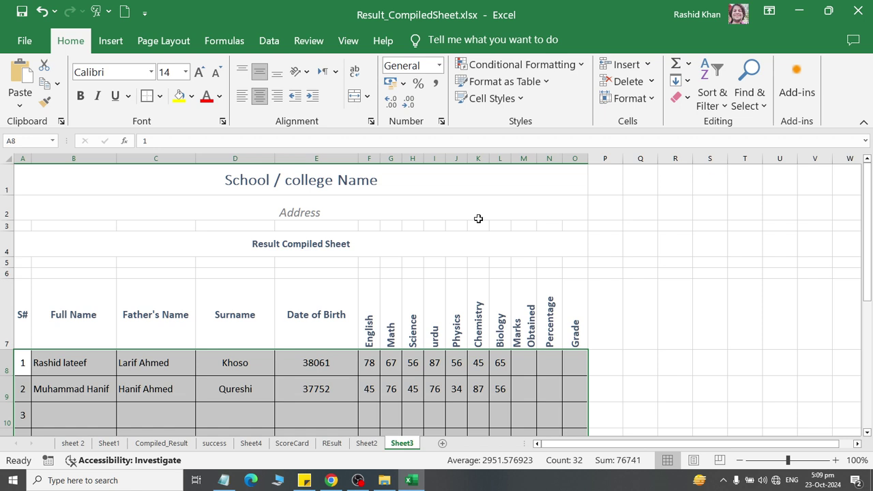
{"action": "left_click", "coordinate": [270, 357]}
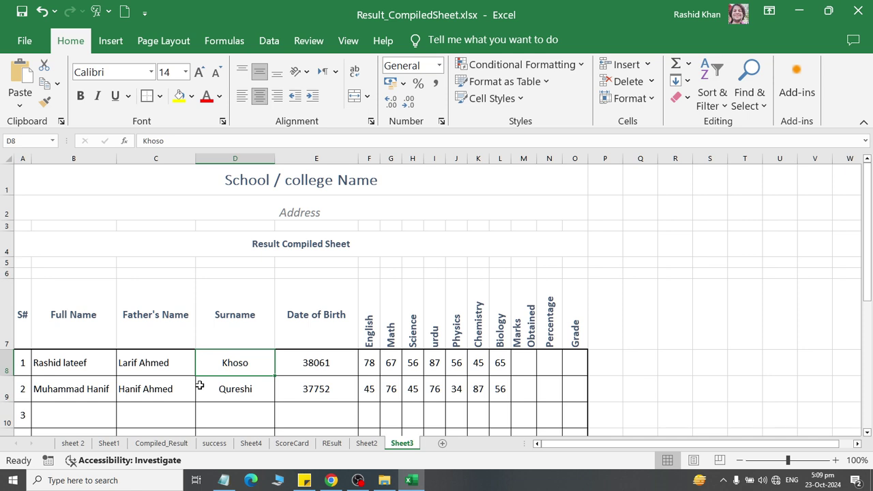
{"action": "left_click", "coordinate": [317, 325]}
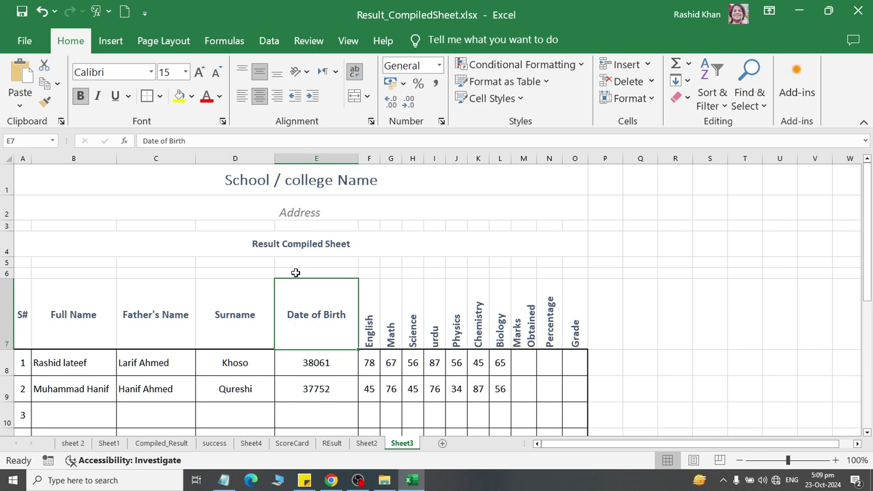
{"action": "left_click", "coordinate": [210, 370]}
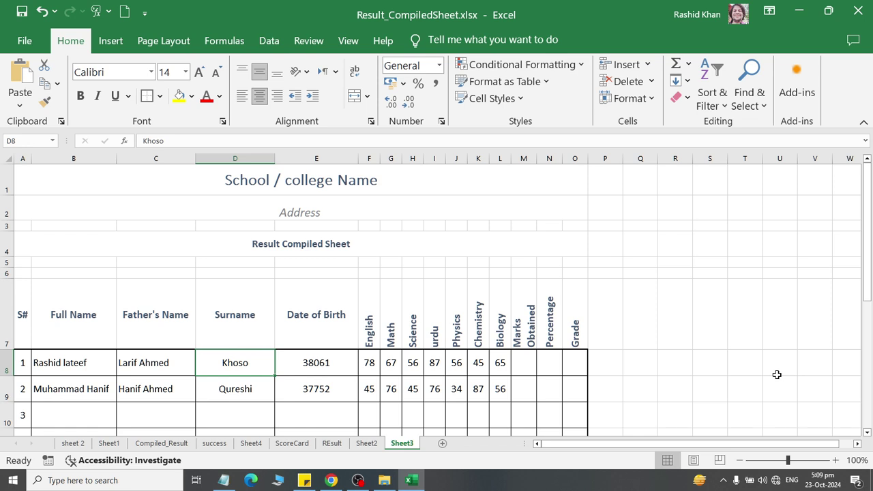
Step: Insert a blank sheet row above the first student record
{"action": "left_click", "coordinate": [646, 64]}
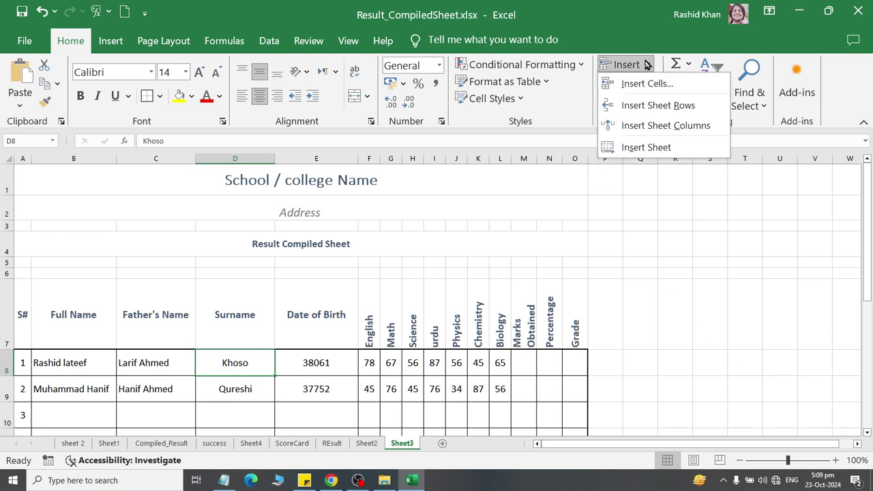
{"action": "left_click", "coordinate": [658, 106]}
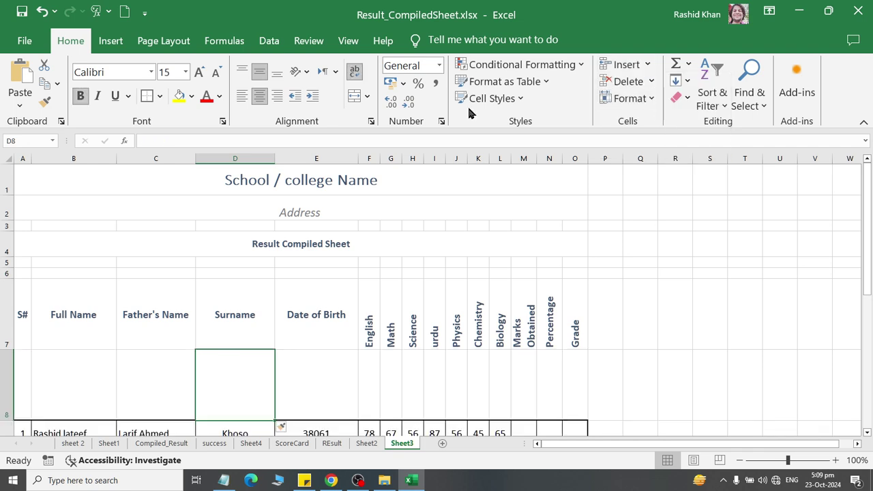
{"action": "left_click", "coordinate": [41, 12]}
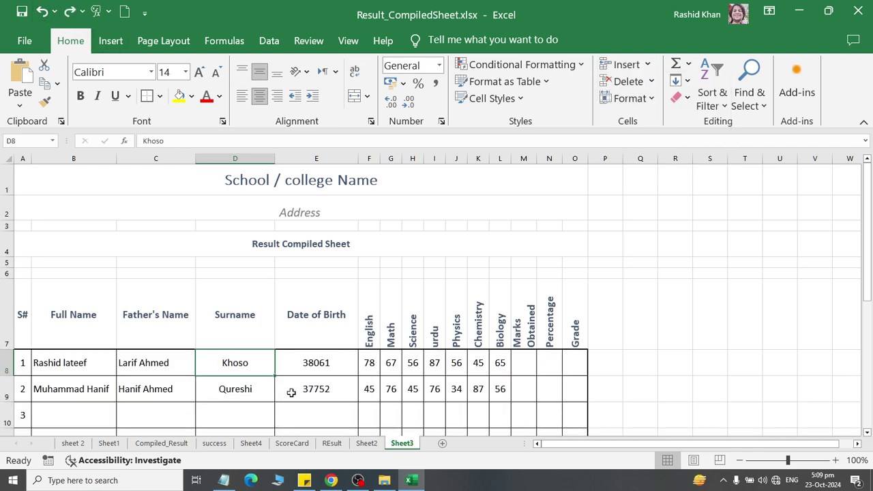
{"action": "left_click", "coordinate": [653, 66]}
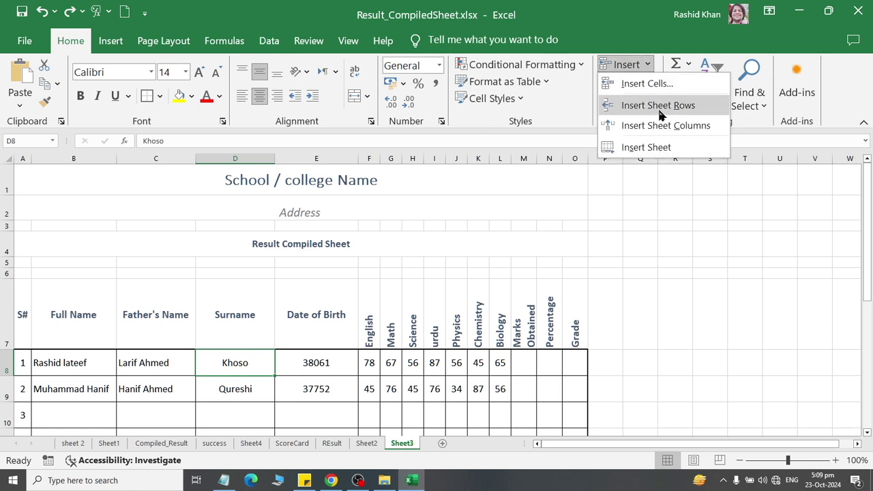
{"action": "left_click", "coordinate": [657, 104]}
Step: Insert another blank row above the second student
{"action": "scroll", "coordinate": [239, 370], "scroll_direction": "down", "scroll_amount": 1}
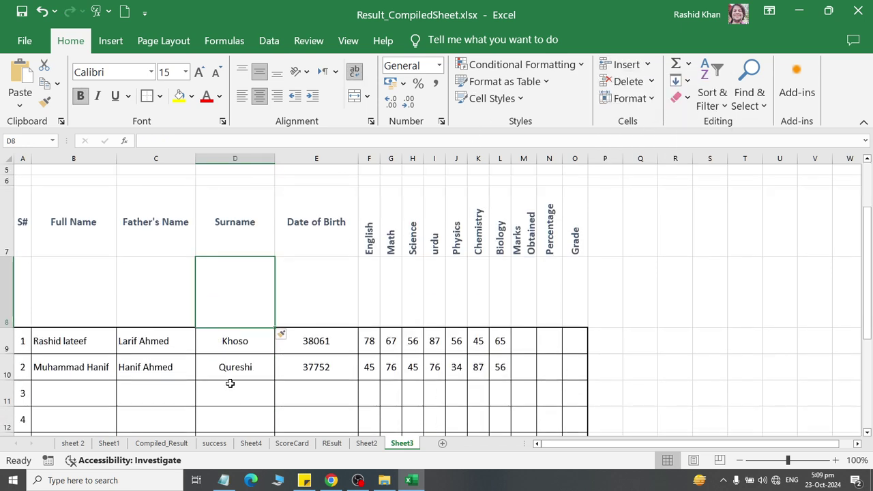
{"action": "left_click", "coordinate": [215, 370]}
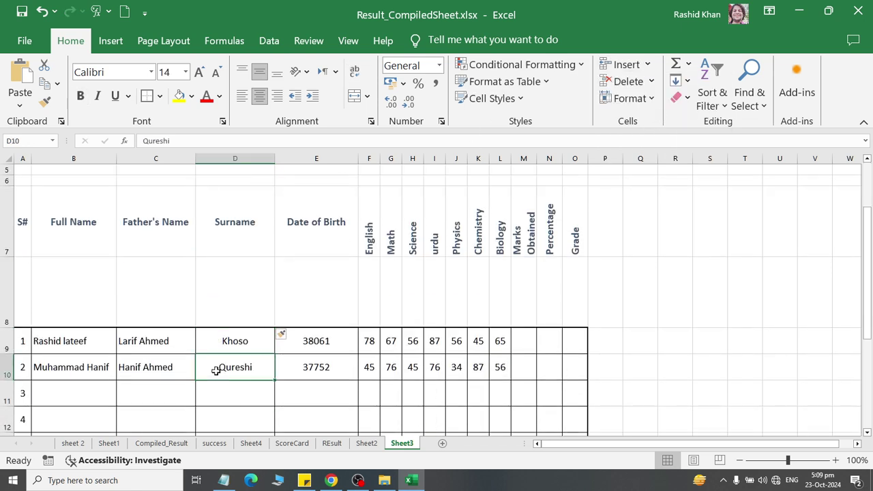
{"action": "left_click", "coordinate": [653, 64]}
{"action": "left_click", "coordinate": [661, 106]}
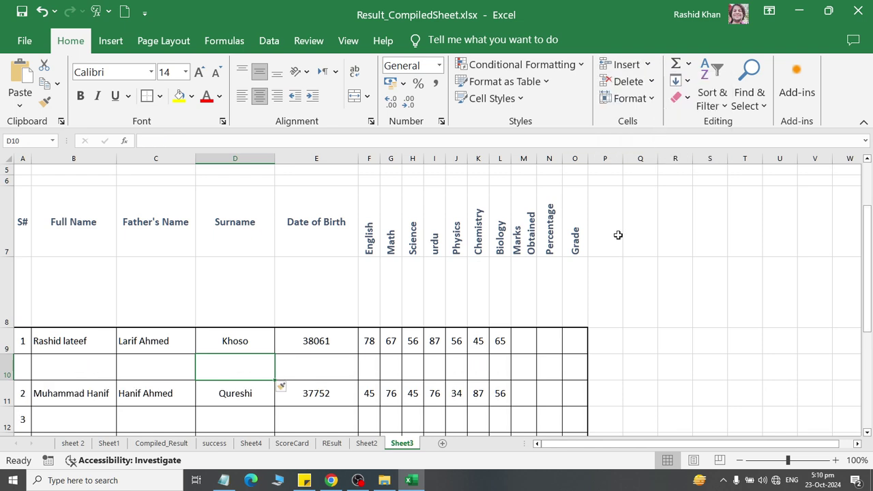
Step: Add a blank row above the school name title, then delete it again
{"action": "scroll", "coordinate": [268, 246], "scroll_direction": "up", "scroll_amount": 2}
{"action": "left_click", "coordinate": [211, 178]}
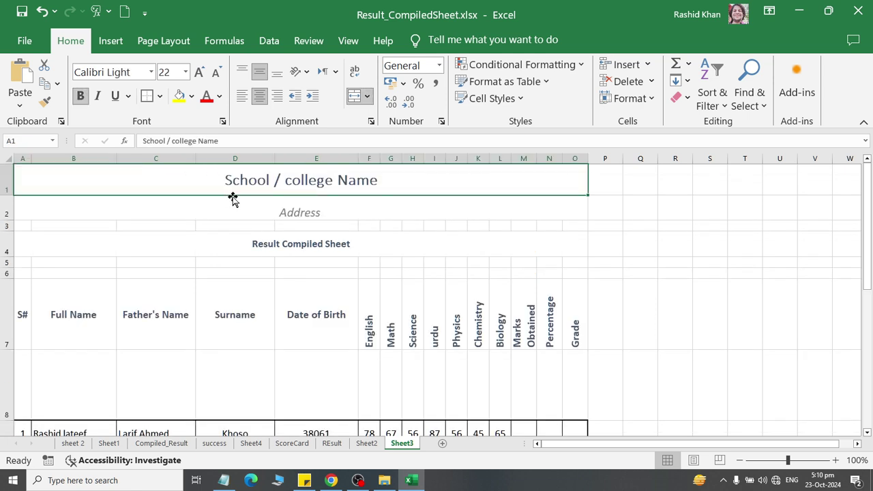
{"action": "left_click", "coordinate": [647, 65]}
{"action": "left_click", "coordinate": [660, 104]}
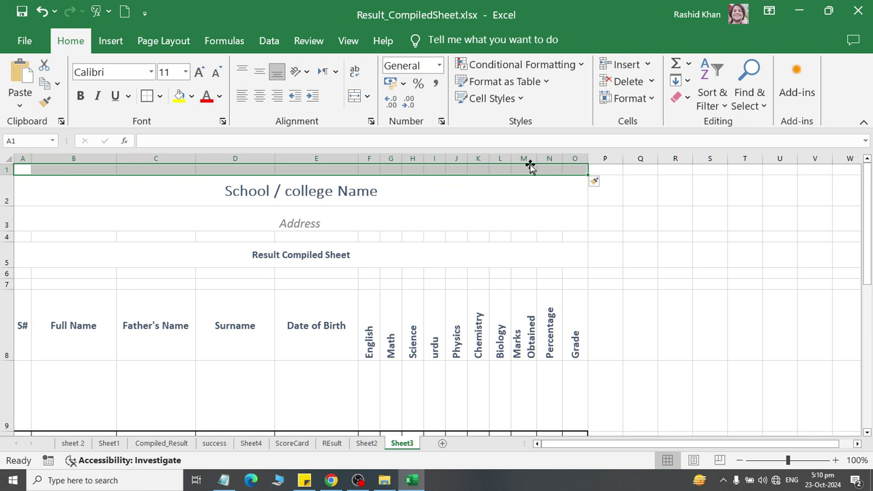
{"action": "left_click", "coordinate": [574, 169]}
{"action": "left_click", "coordinate": [501, 169]}
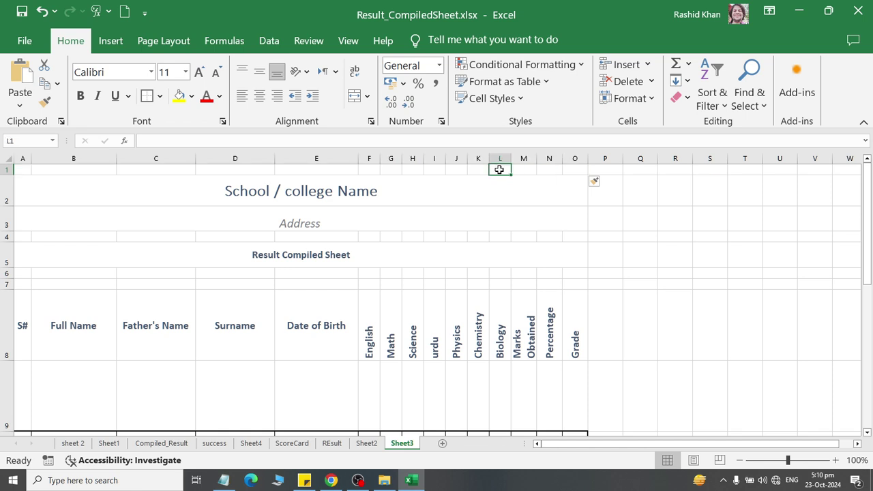
{"action": "left_click", "coordinate": [96, 169]}
{"action": "left_click", "coordinate": [238, 167]}
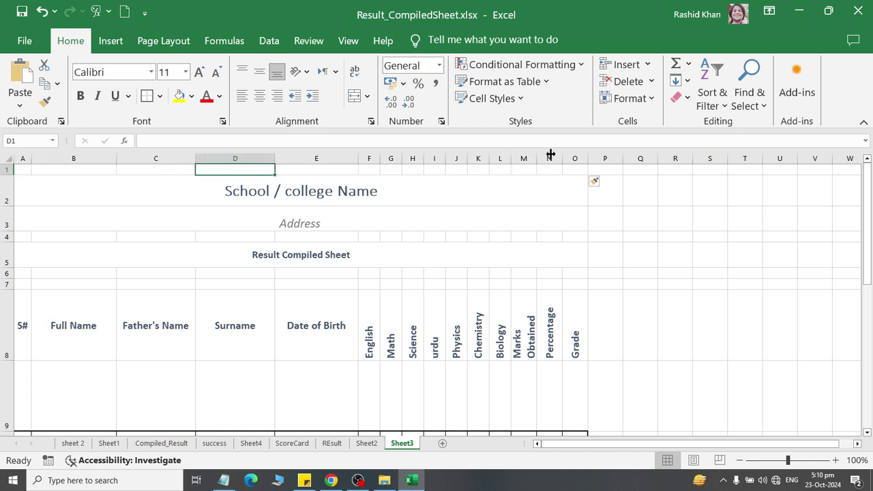
{"action": "left_click", "coordinate": [653, 81]}
{"action": "left_click", "coordinate": [663, 120]}
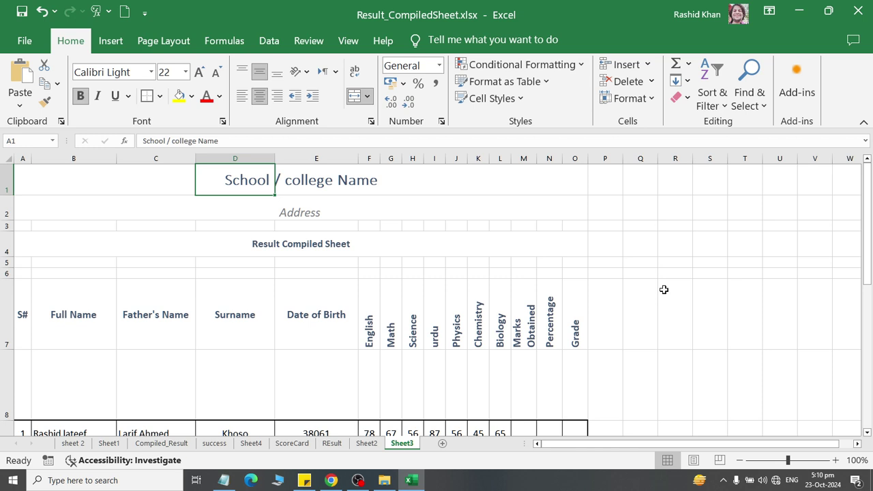
Step: Delete blank row 8 above the students and the empty row between them
{"action": "left_click", "coordinate": [236, 382]}
{"action": "left_click", "coordinate": [418, 382]}
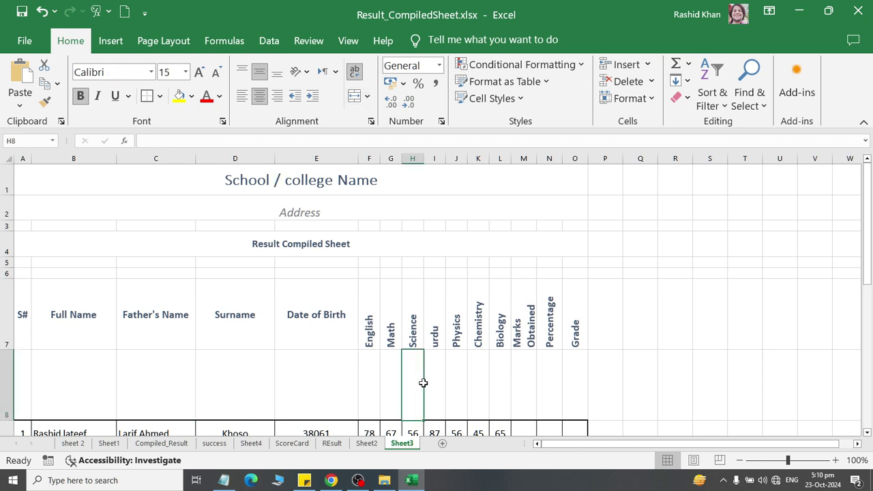
{"action": "left_click", "coordinate": [523, 382]}
{"action": "left_click", "coordinate": [654, 81]}
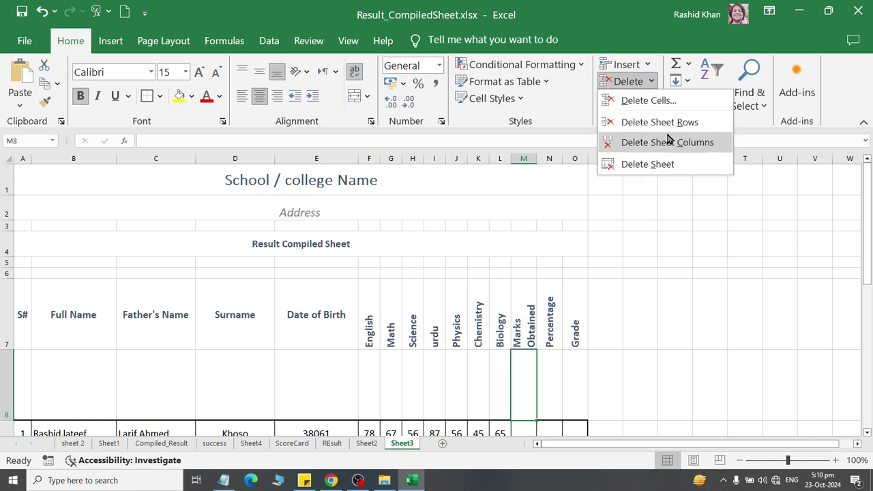
{"action": "left_click", "coordinate": [667, 121]}
{"action": "left_click", "coordinate": [574, 389]}
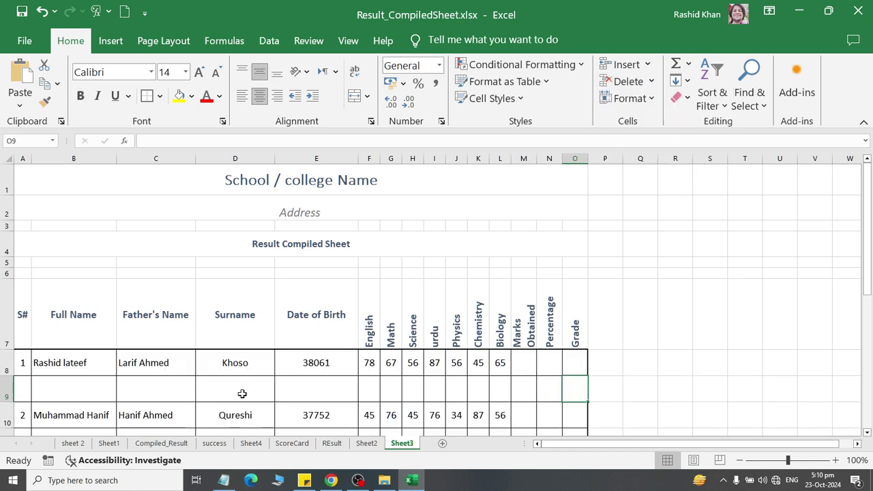
{"action": "left_click", "coordinate": [174, 385]}
{"action": "left_click", "coordinate": [652, 81]}
{"action": "left_click", "coordinate": [660, 121]}
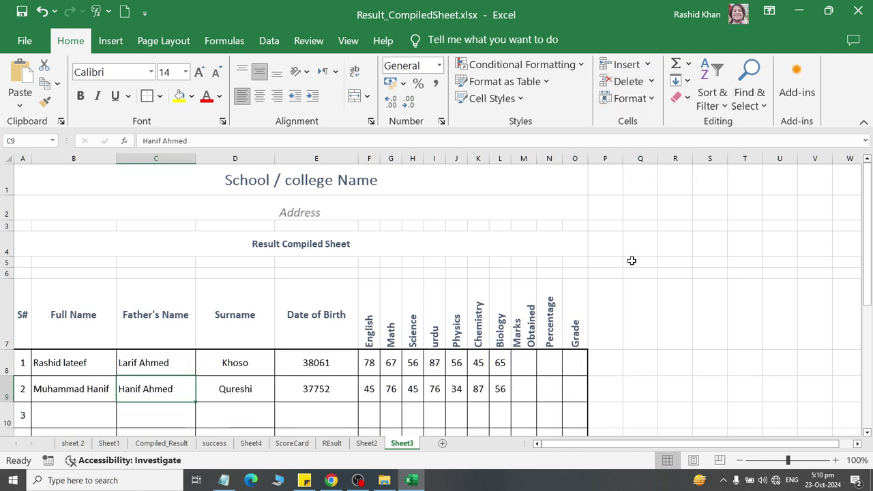
Step: Insert four blank rows above the first student
{"action": "scroll", "coordinate": [593, 291], "scroll_direction": "down", "scroll_amount": 2}
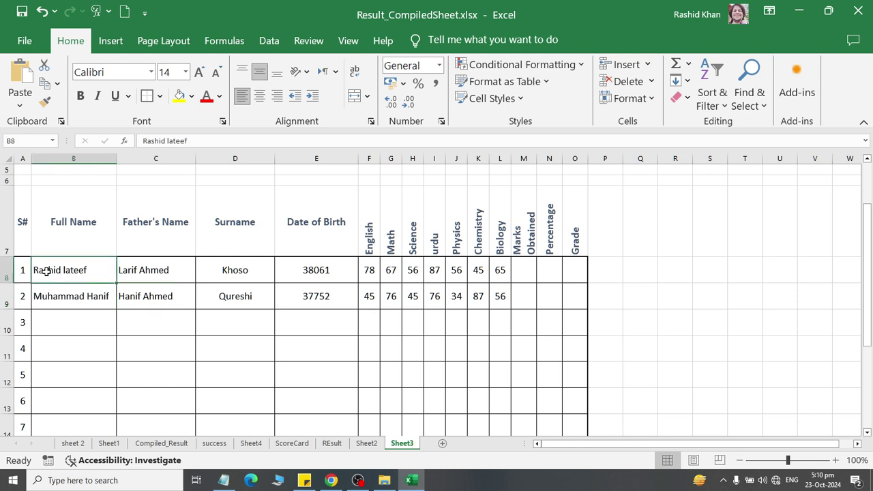
{"action": "left_click_drag", "start_coordinate": [39, 268], "coordinate": [48, 346]}
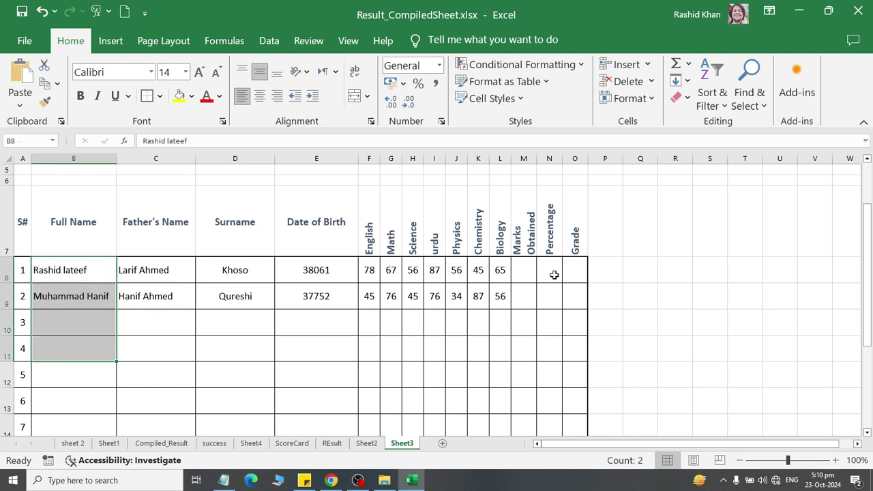
{"action": "left_click", "coordinate": [647, 64]}
{"action": "left_click", "coordinate": [648, 105]}
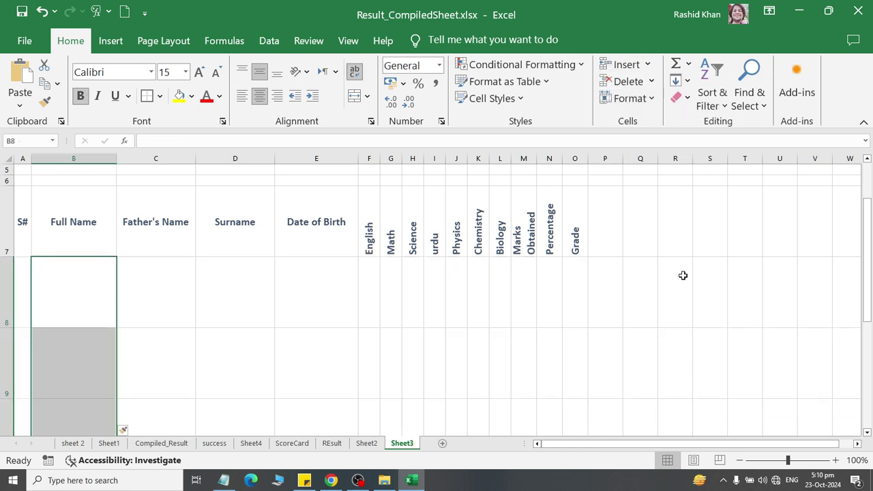
Step: Delete three of the four new blank rows
{"action": "scroll", "coordinate": [691, 333], "scroll_direction": "down", "scroll_amount": 2}
{"action": "scroll", "coordinate": [691, 333], "scroll_direction": "up", "scroll_amount": 2}
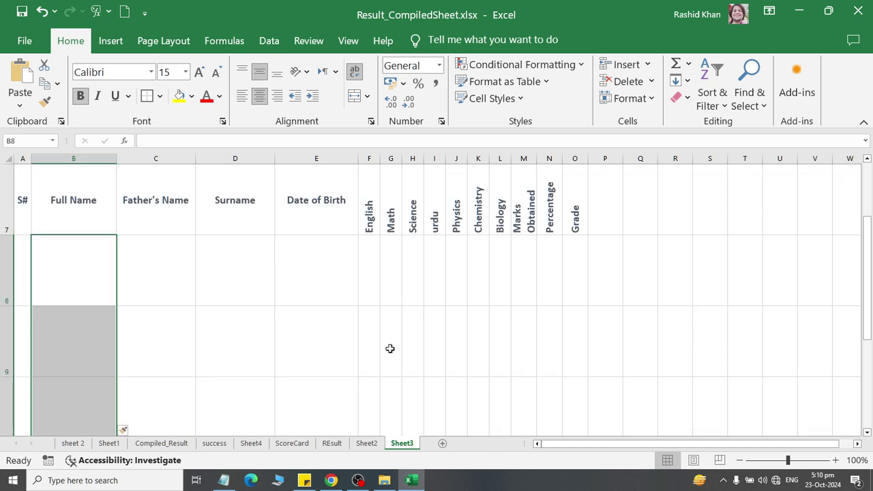
{"action": "left_click", "coordinate": [256, 349]}
{"action": "scroll", "coordinate": [70, 189], "scroll_direction": "down", "scroll_amount": 2}
{"action": "left_click_drag", "start_coordinate": [71, 189], "coordinate": [70, 341]}
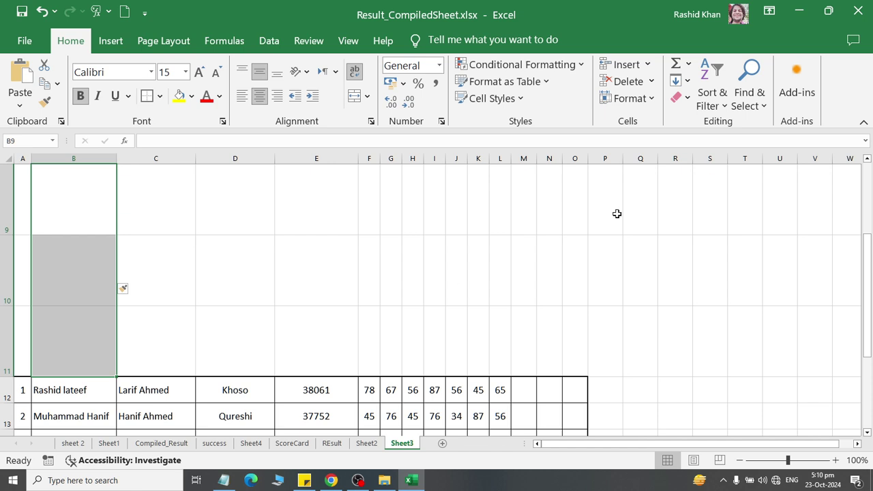
{"action": "left_click", "coordinate": [651, 82]}
{"action": "left_click", "coordinate": [659, 121]}
Step: Delete the last remaining blank row 8
{"action": "scroll", "coordinate": [439, 326], "scroll_direction": "up", "scroll_amount": 3}
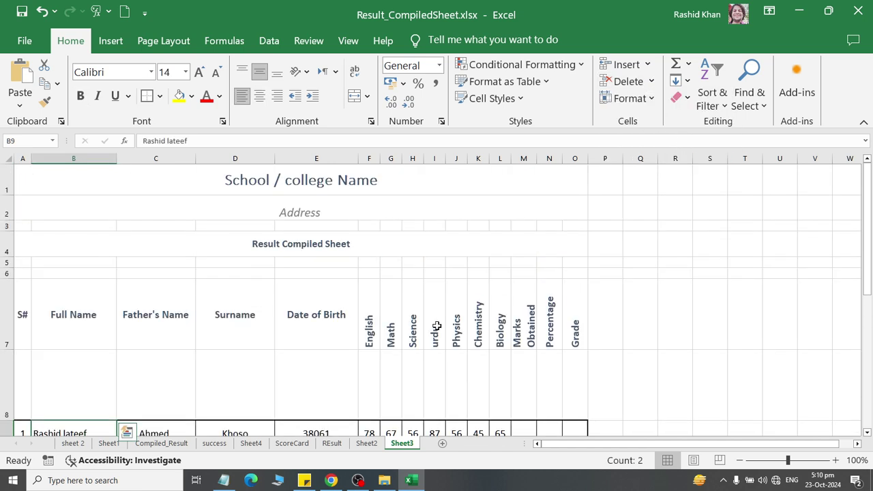
{"action": "scroll", "coordinate": [436, 326], "scroll_direction": "down", "scroll_amount": 1}
{"action": "scroll", "coordinate": [436, 323], "scroll_direction": "down", "scroll_amount": 1}
{"action": "left_click_drag", "start_coordinate": [93, 294], "coordinate": [523, 293]}
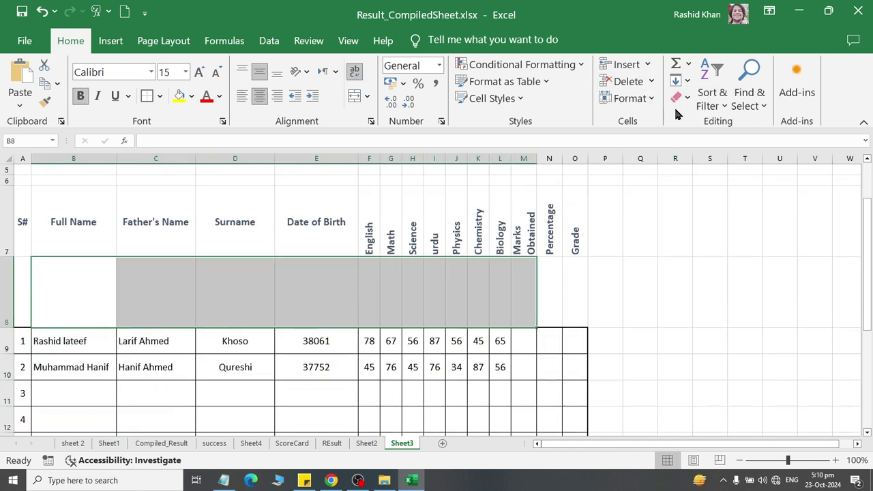
{"action": "left_click", "coordinate": [658, 81]}
{"action": "left_click", "coordinate": [660, 121]}
{"action": "left_click", "coordinate": [235, 349]}
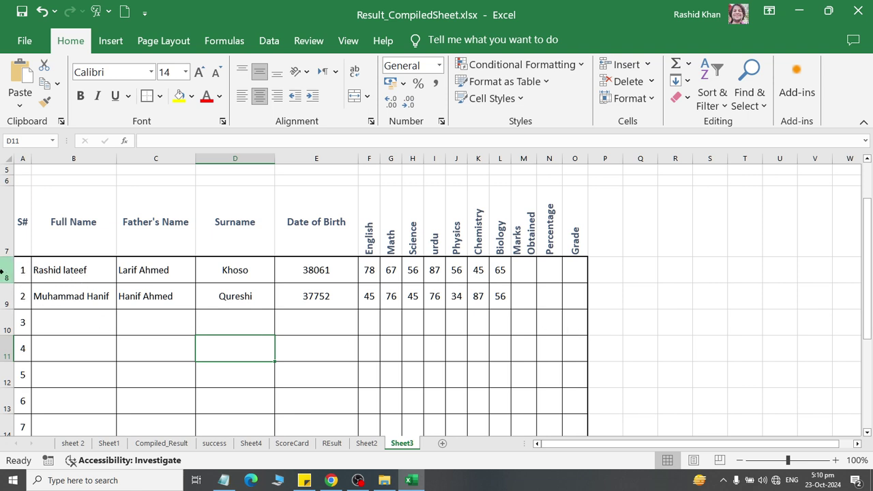
Step: Insert a blank row above the first student, then delete it again
{"action": "right_click", "coordinate": [8, 273]}
{"action": "left_click", "coordinate": [41, 139]}
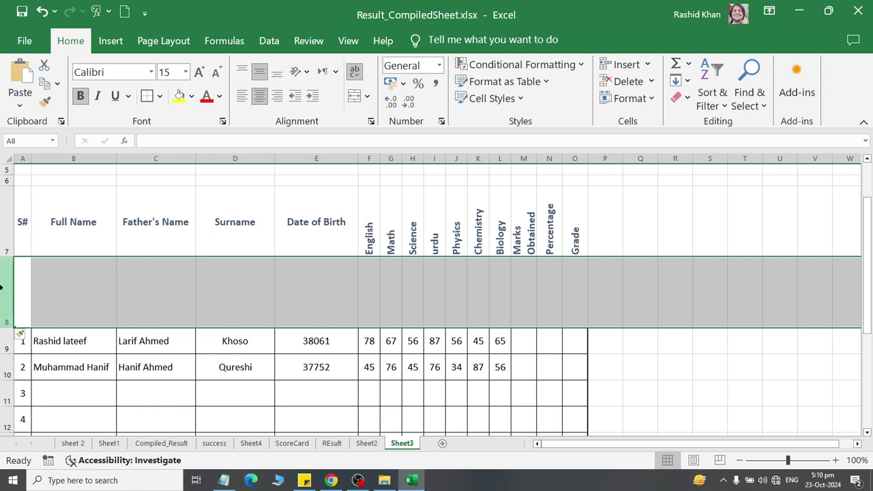
{"action": "right_click", "coordinate": [8, 292]}
{"action": "left_click", "coordinate": [40, 177]}
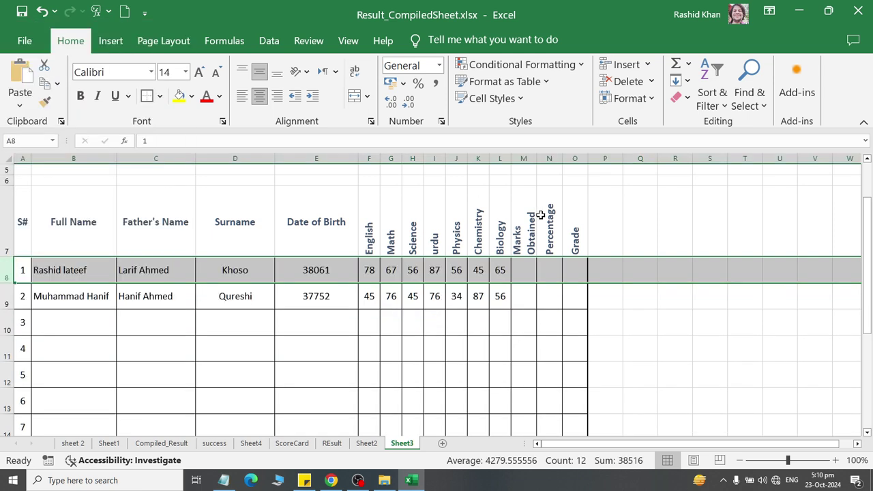
{"action": "left_click", "coordinate": [216, 295]}
{"action": "right_click", "coordinate": [216, 295]}
{"action": "left_click", "coordinate": [249, 156]}
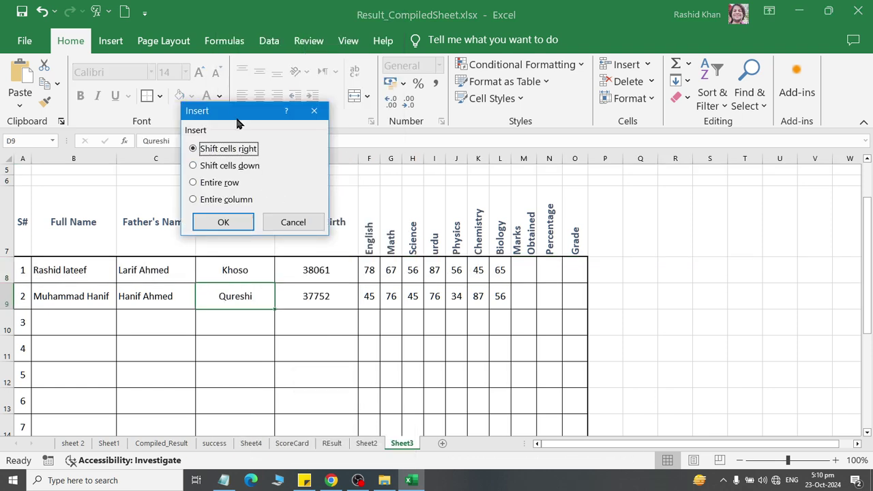
{"action": "left_click", "coordinate": [201, 183]}
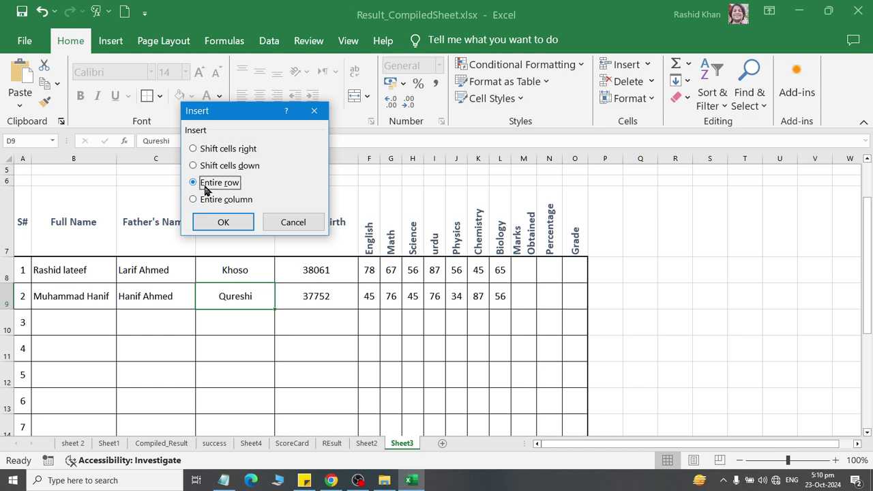
{"action": "left_click", "coordinate": [217, 224]}
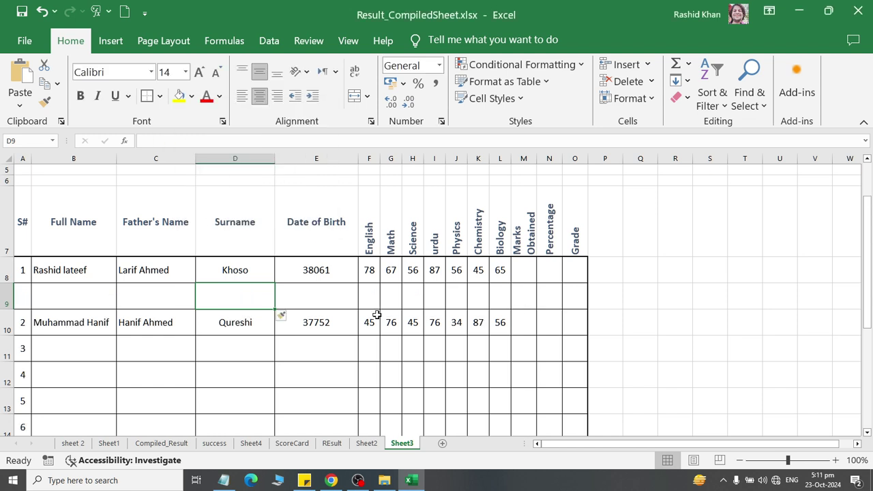
{"action": "right_click", "coordinate": [255, 295]}
{"action": "left_click", "coordinate": [300, 178]}
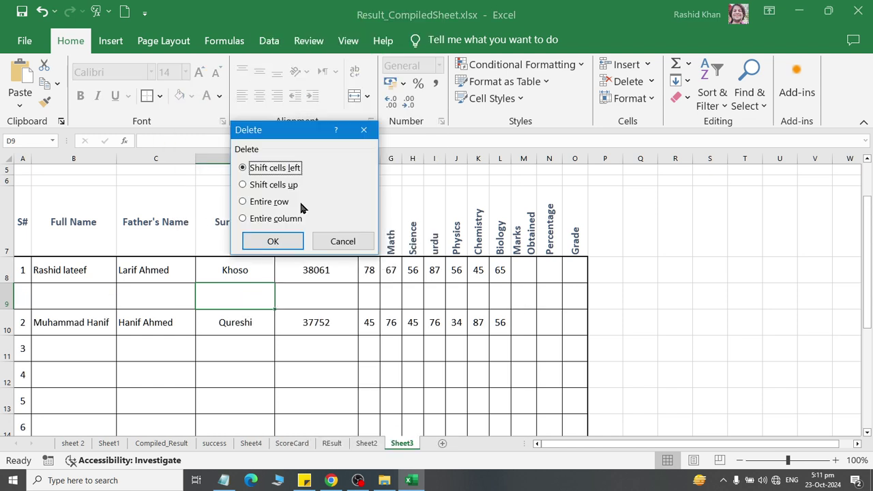
{"action": "left_click", "coordinate": [243, 202]}
{"action": "left_click", "coordinate": [258, 243]}
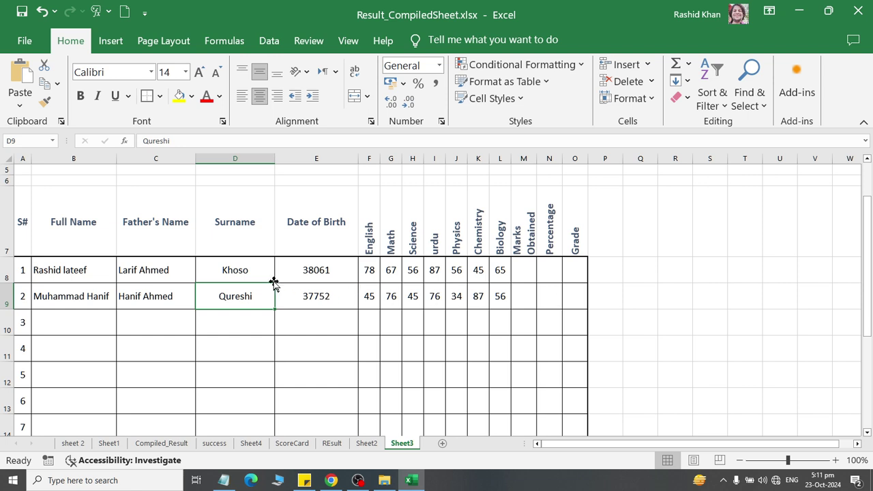
{"action": "left_click", "coordinate": [305, 258]}
{"action": "left_click", "coordinate": [236, 237]}
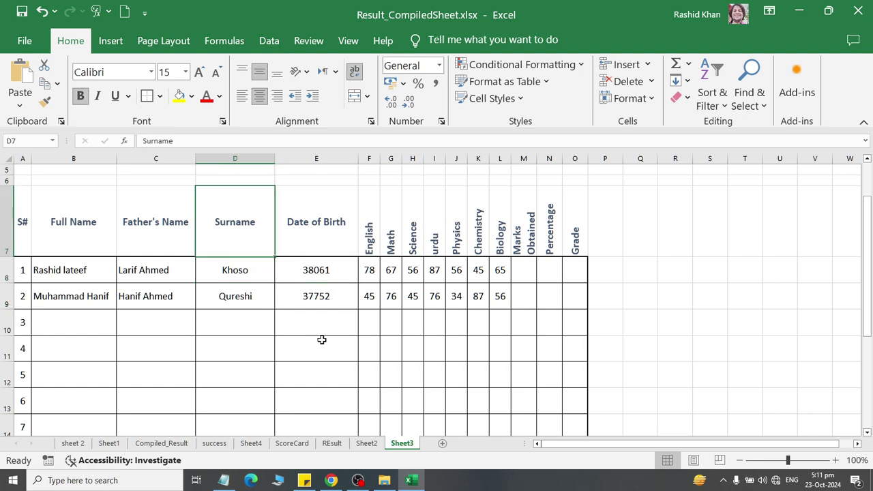
Step: Insert a blank column before Date of Birth
{"action": "left_click", "coordinate": [337, 270]}
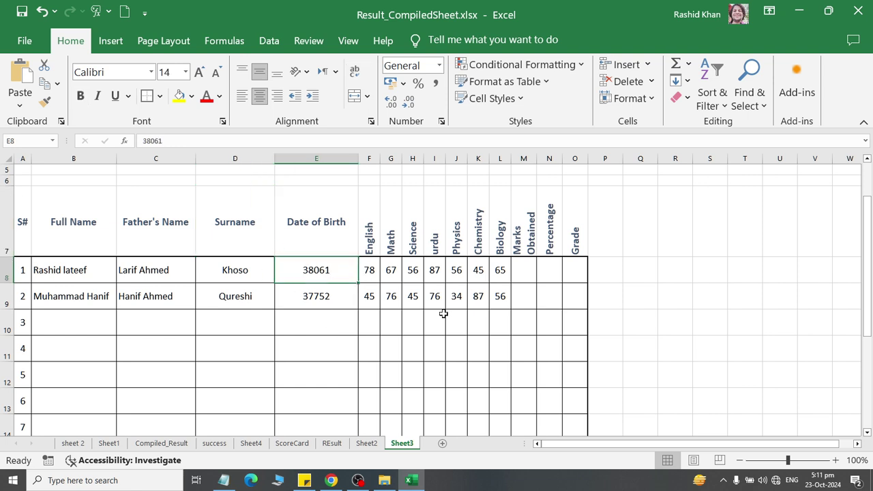
{"action": "left_click", "coordinate": [646, 64]}
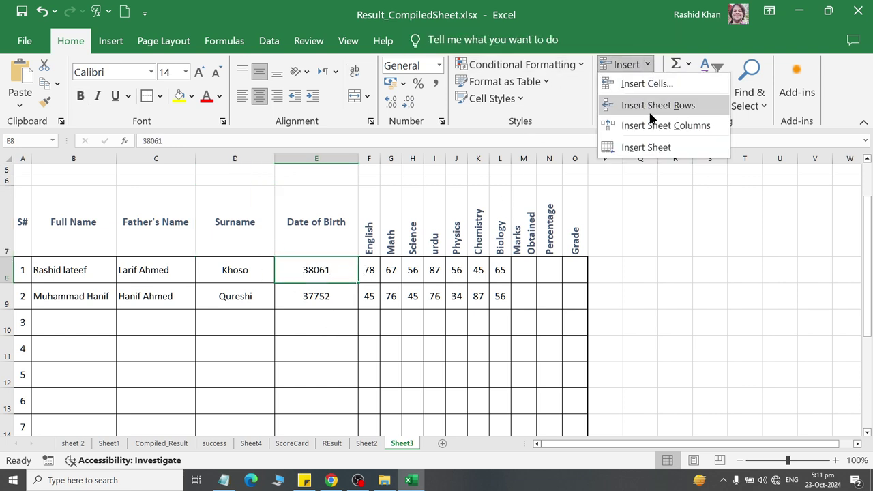
{"action": "left_click", "coordinate": [652, 125]}
{"action": "left_click", "coordinate": [296, 214]}
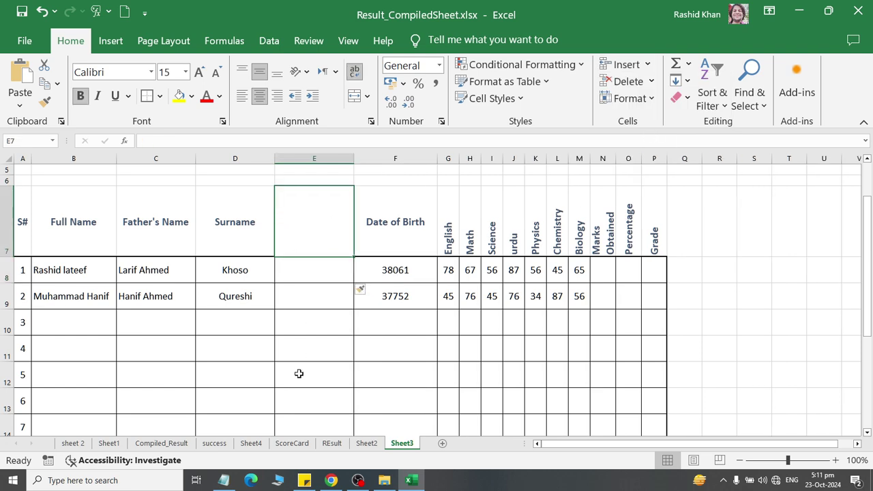
Step: Insert a blank column before S#
{"action": "left_click", "coordinate": [21, 268]}
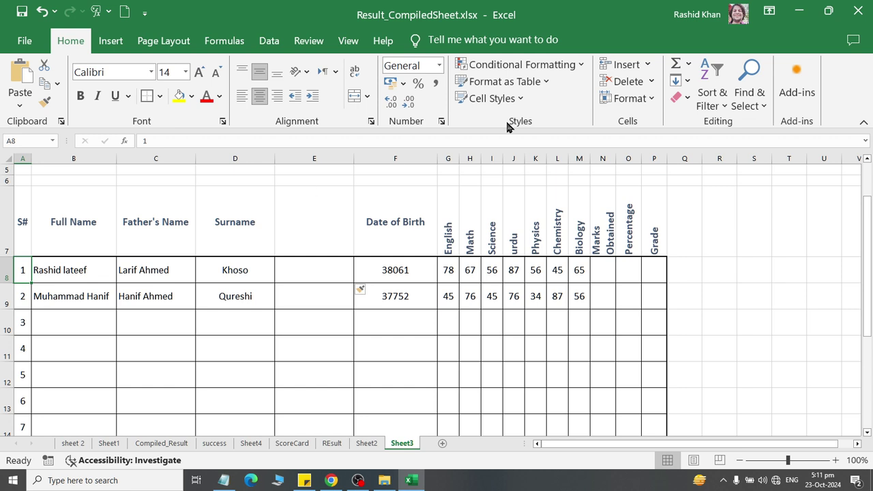
{"action": "left_click", "coordinate": [647, 65]}
{"action": "left_click", "coordinate": [652, 125]}
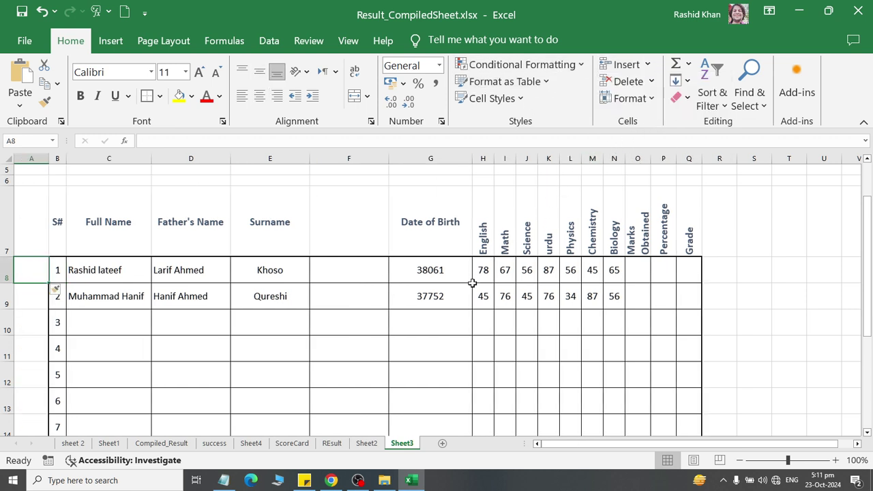
{"action": "left_click", "coordinate": [727, 252]}
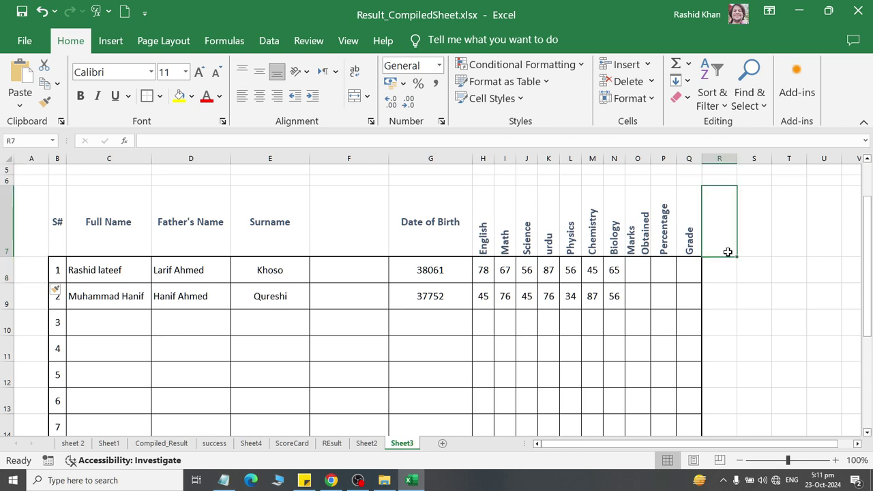
Step: Insert a blank column before Father's Name
{"action": "left_click", "coordinate": [175, 270]}
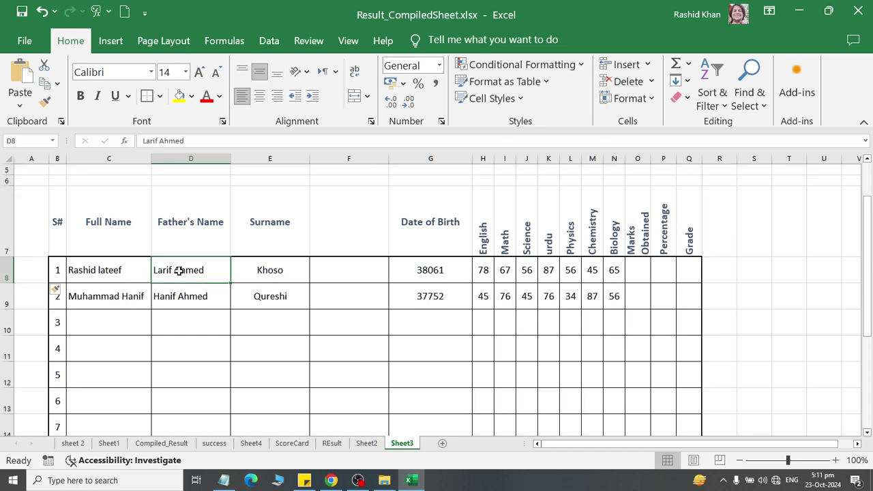
{"action": "left_click", "coordinate": [646, 66]}
{"action": "left_click", "coordinate": [655, 124]}
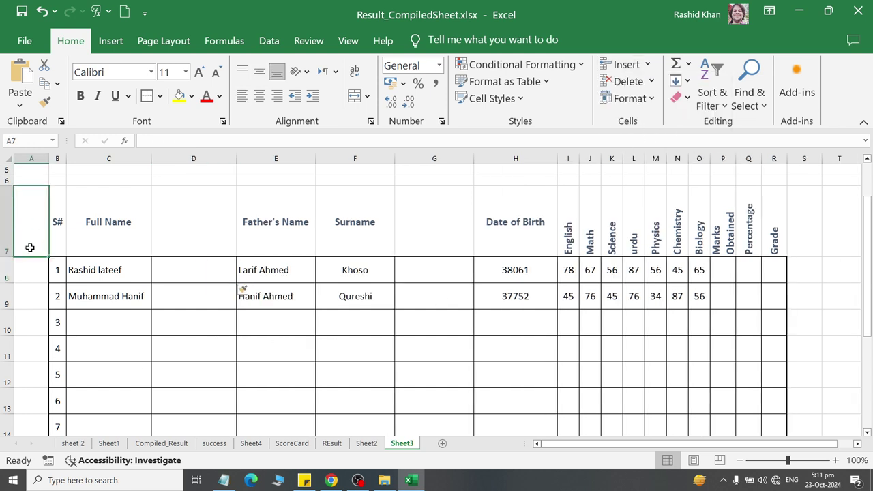
{"action": "left_click", "coordinate": [33, 393]}
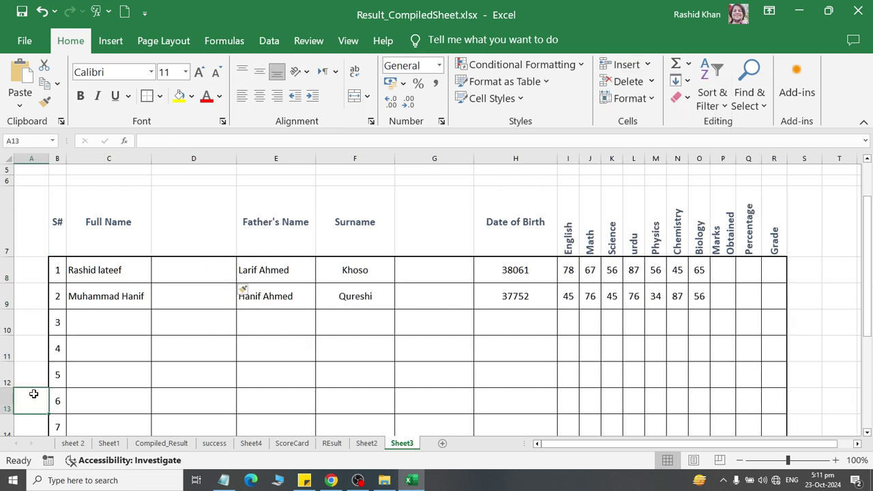
Step: Delete the three blank columns: column A, the one after Full Name, and column E
{"action": "left_click", "coordinate": [651, 80]}
{"action": "left_click", "coordinate": [658, 142]}
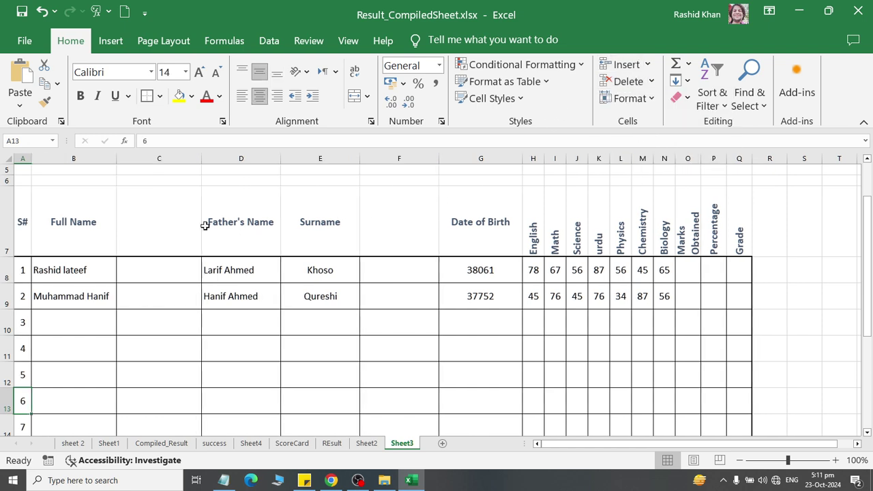
{"action": "left_click", "coordinate": [172, 213]}
{"action": "left_click", "coordinate": [159, 374]}
{"action": "left_click", "coordinate": [651, 80]}
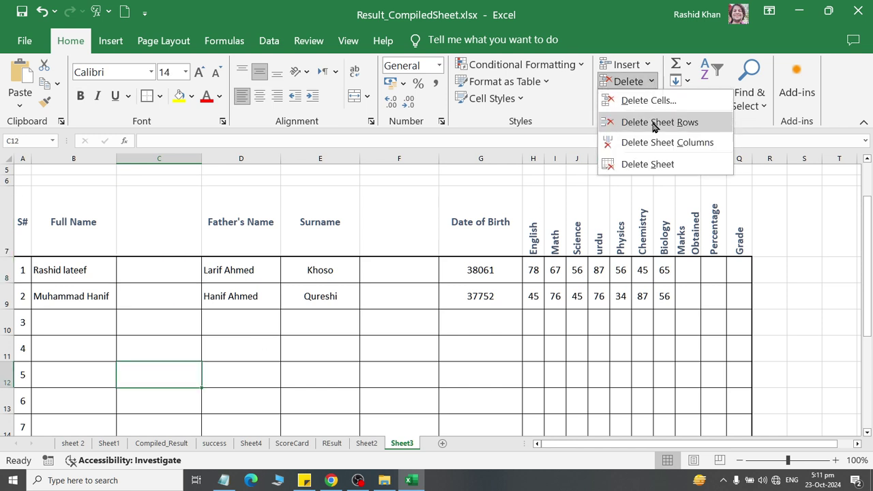
{"action": "left_click", "coordinate": [655, 142]}
{"action": "left_click", "coordinate": [321, 211]}
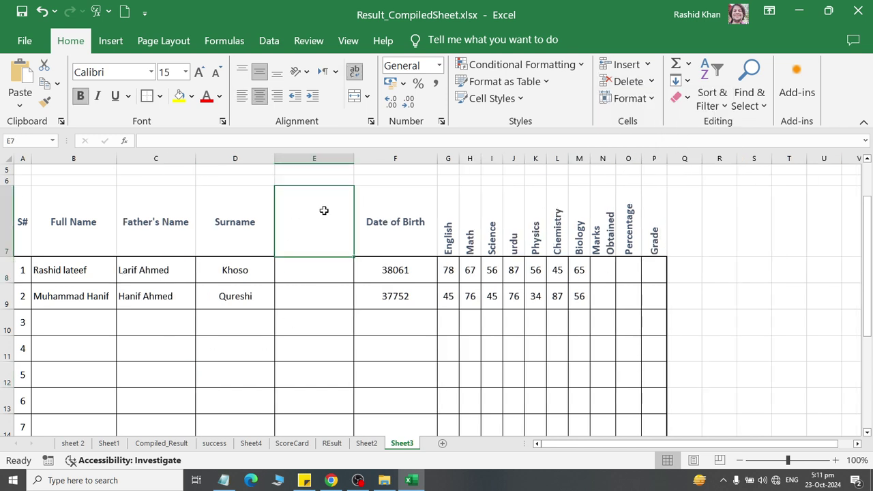
{"action": "left_click", "coordinate": [651, 80]}
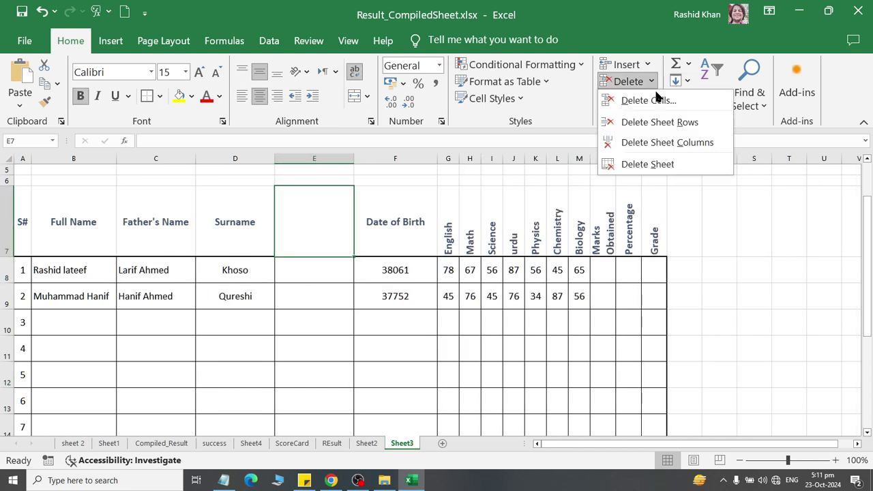
{"action": "left_click", "coordinate": [659, 143]}
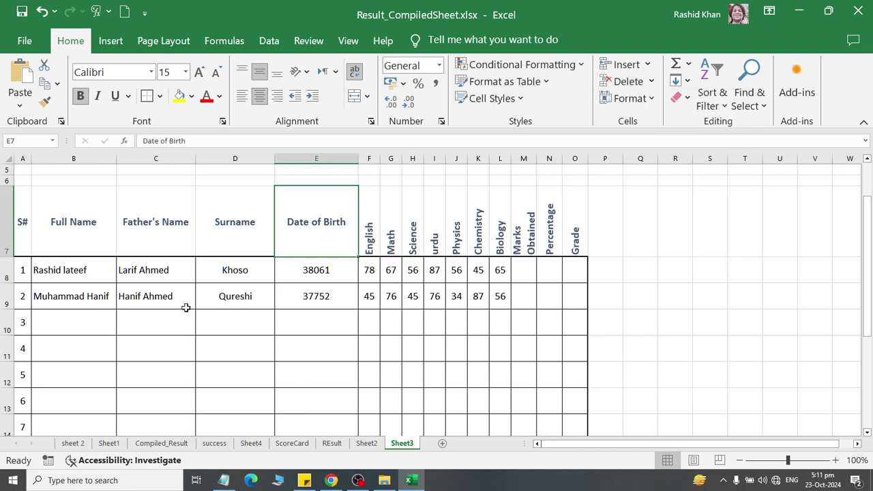
Step: Delete the first student row, then undo to restore it
{"action": "left_click", "coordinate": [151, 263]}
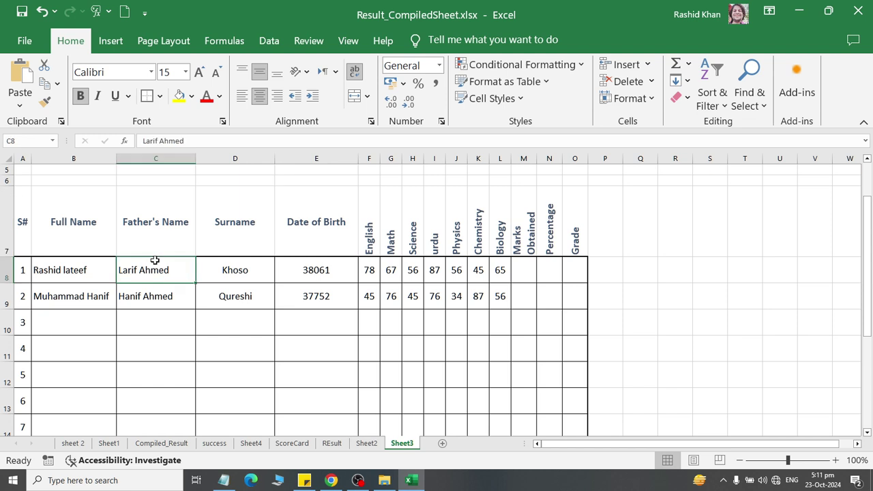
{"action": "left_click", "coordinate": [651, 82]}
{"action": "left_click", "coordinate": [660, 121]}
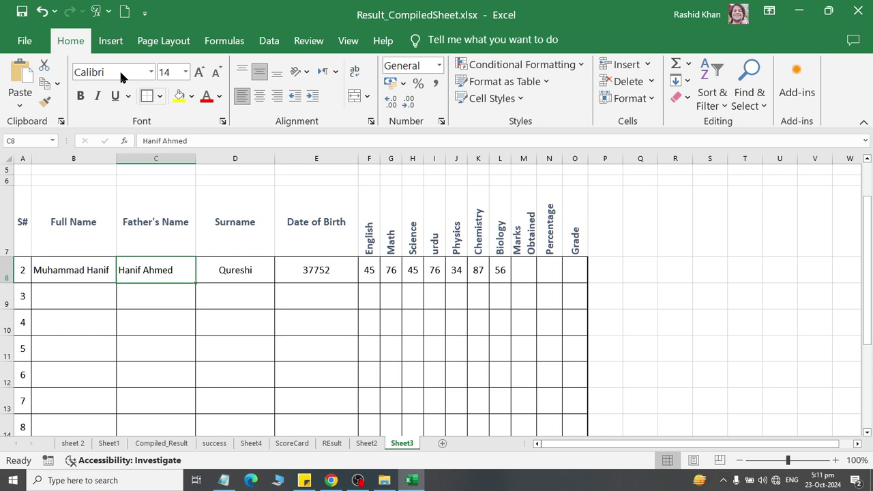
{"action": "left_click", "coordinate": [41, 11]}
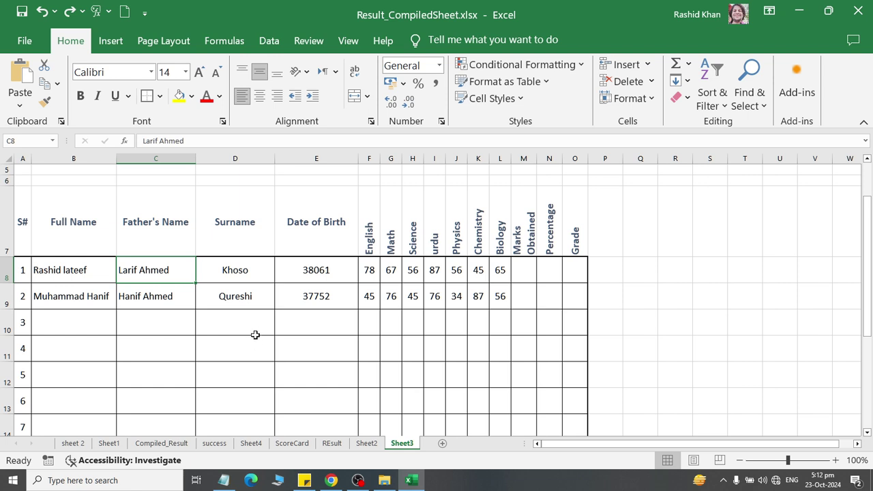
{"action": "left_click_drag", "start_coordinate": [239, 218], "coordinate": [501, 222]}
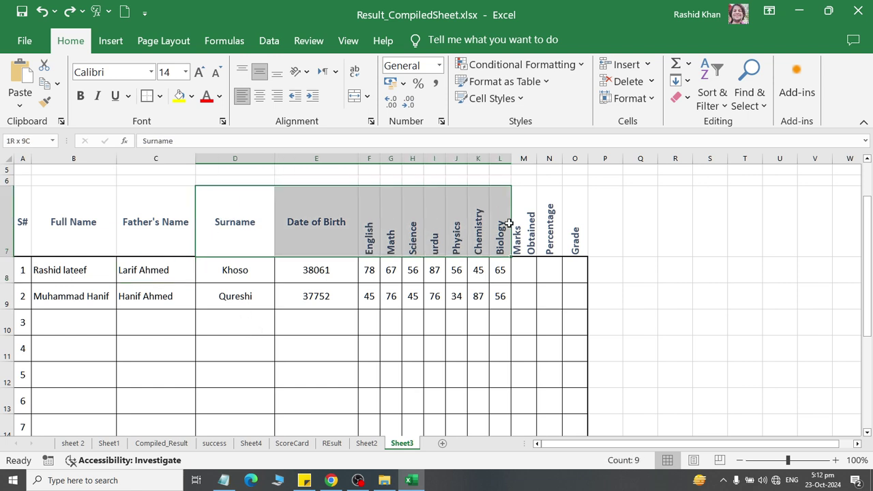
{"action": "left_click", "coordinate": [626, 64]}
{"action": "left_click", "coordinate": [657, 124]}
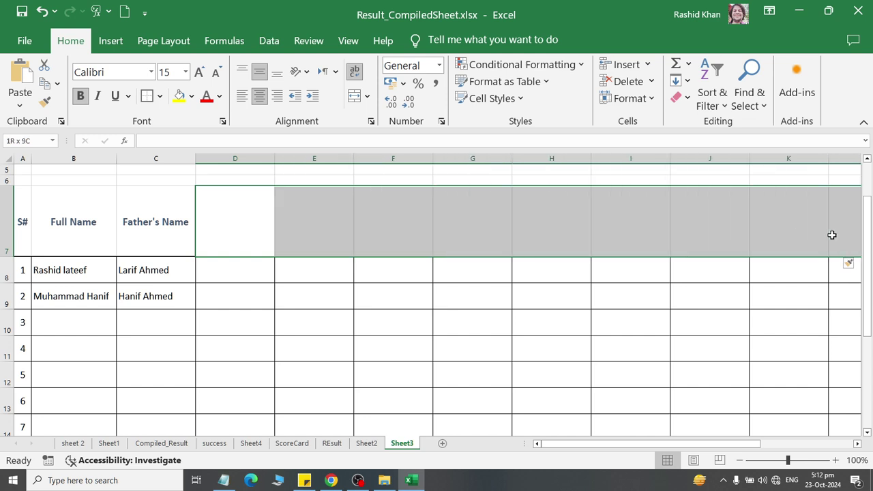
{"action": "scroll", "coordinate": [845, 234], "scroll_direction": "right", "scroll_amount": 2}
{"action": "scroll", "coordinate": [784, 232], "scroll_direction": "right", "scroll_amount": 1}
{"action": "left_click", "coordinate": [650, 81]}
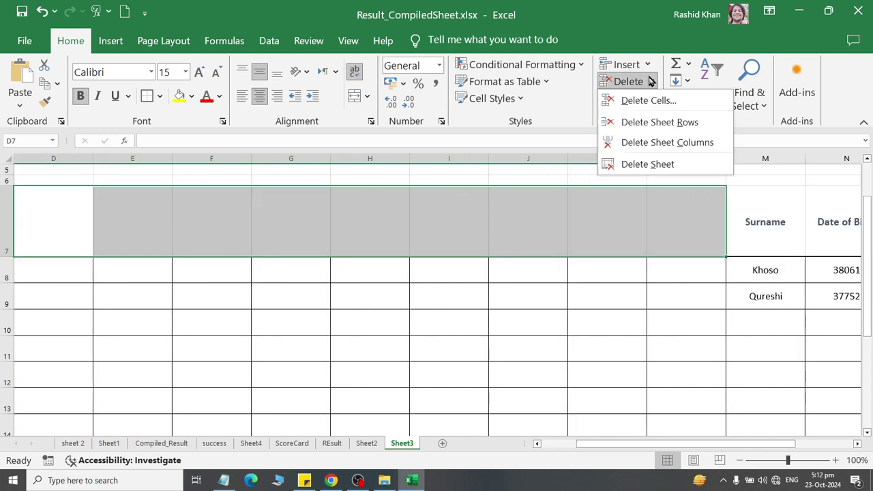
{"action": "left_click", "coordinate": [666, 141]}
{"action": "left_click_drag", "start_coordinate": [209, 322], "coordinate": [6, 321]}
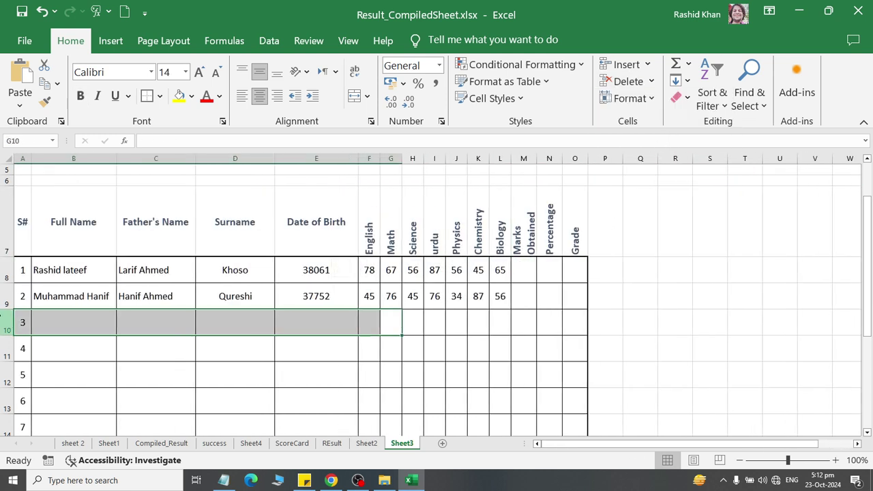
{"action": "left_click", "coordinate": [236, 302]}
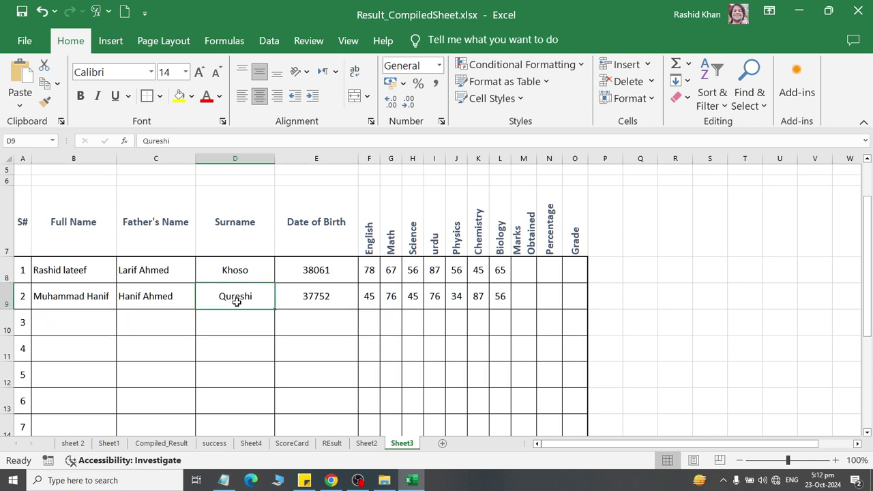
{"action": "left_click", "coordinate": [311, 219]}
{"action": "right_click", "coordinate": [315, 220]}
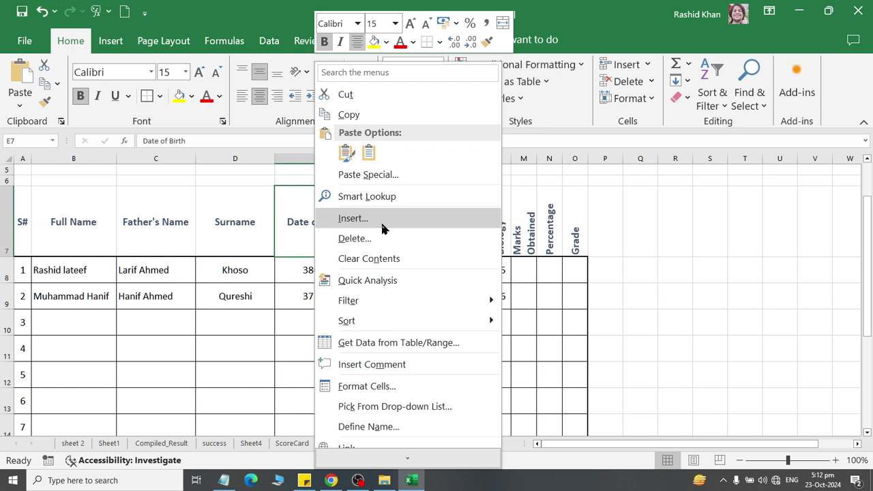
{"action": "left_click", "coordinate": [380, 221]}
{"action": "left_click", "coordinate": [340, 267]}
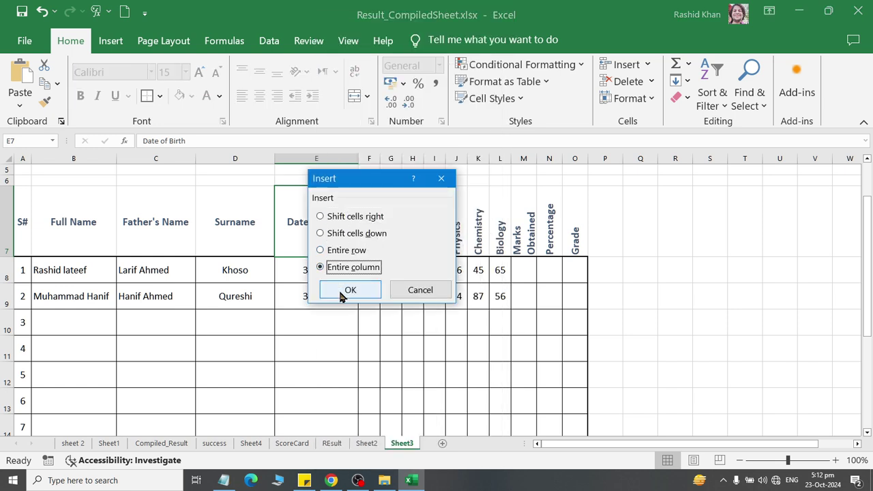
{"action": "left_click", "coordinate": [345, 292]}
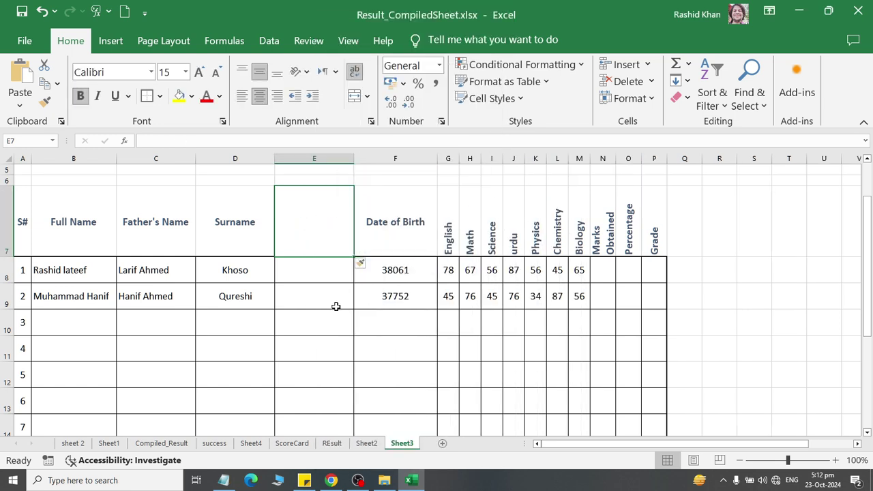
{"action": "right_click", "coordinate": [308, 238]}
{"action": "left_click", "coordinate": [326, 236]}
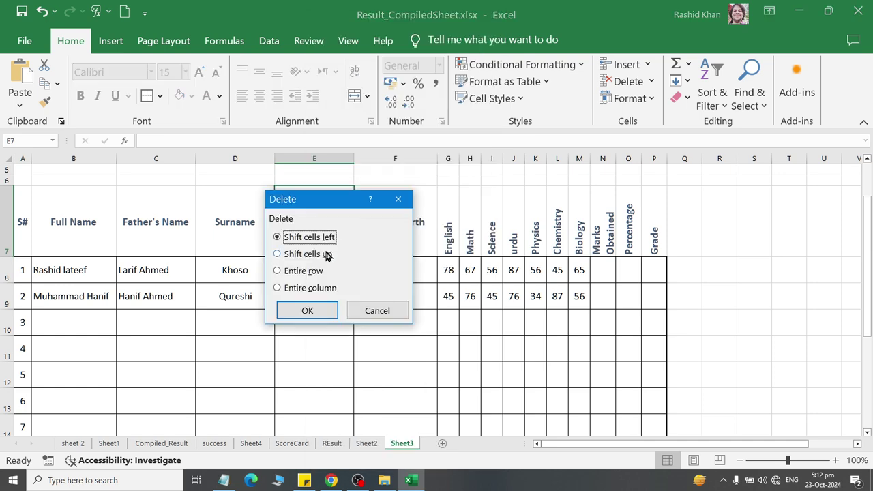
{"action": "left_click", "coordinate": [301, 271]}
{"action": "left_click", "coordinate": [300, 287]}
{"action": "left_click", "coordinate": [307, 310]}
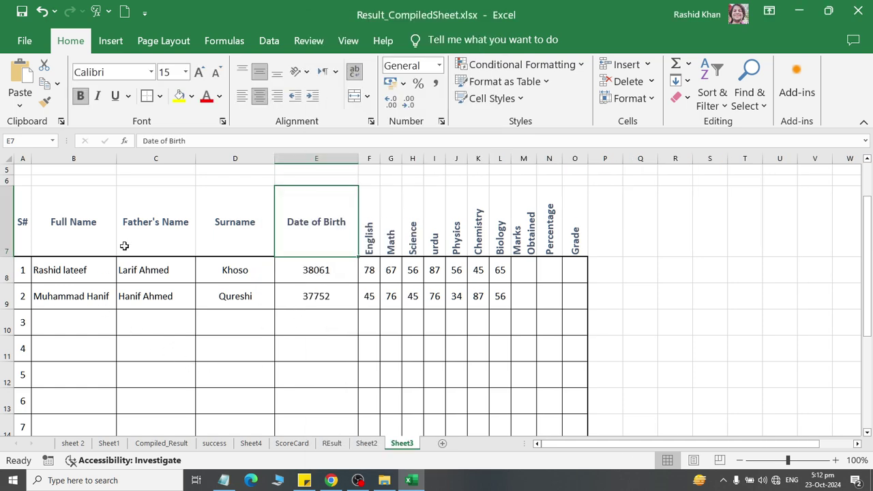
{"action": "left_click", "coordinate": [240, 155]}
{"action": "right_click", "coordinate": [241, 156]}
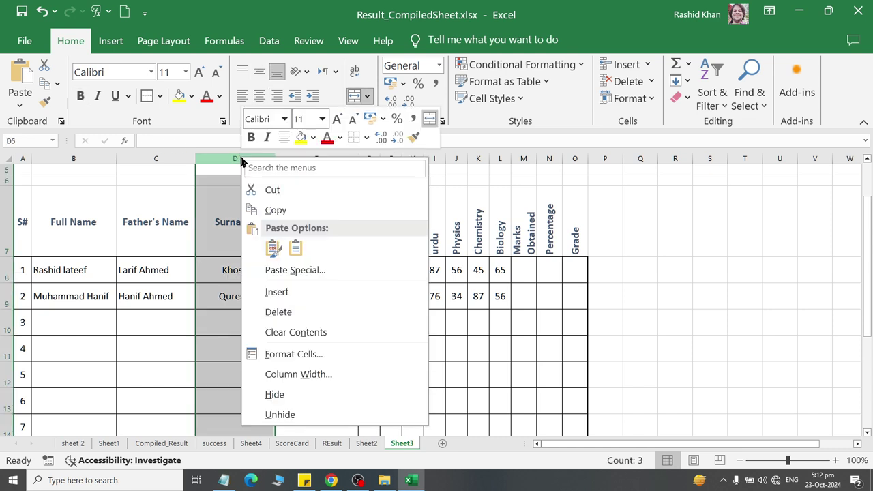
{"action": "left_click", "coordinate": [280, 293]}
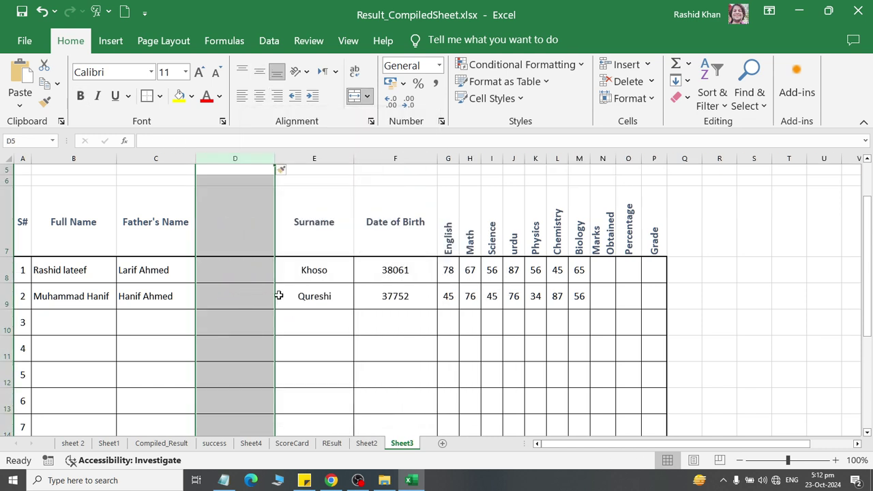
{"action": "right_click", "coordinate": [237, 159]}
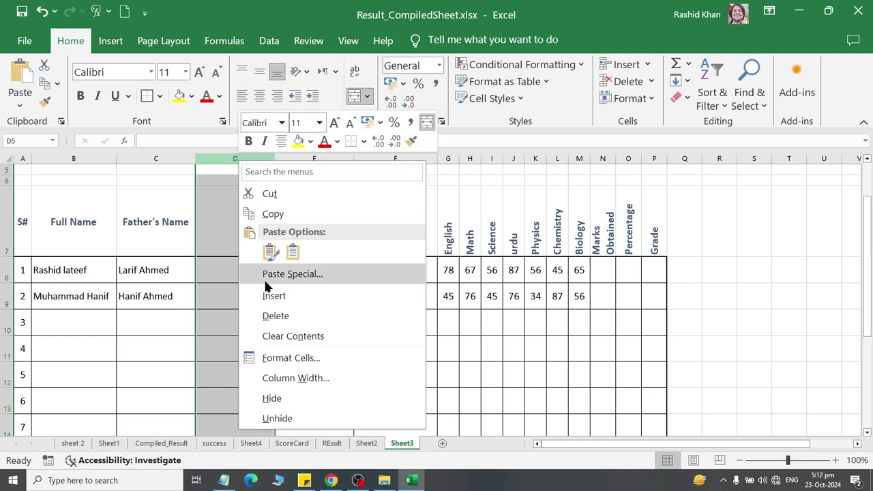
{"action": "left_click", "coordinate": [274, 317]}
{"action": "scroll", "coordinate": [333, 352], "scroll_direction": "up", "scroll_amount": 2}
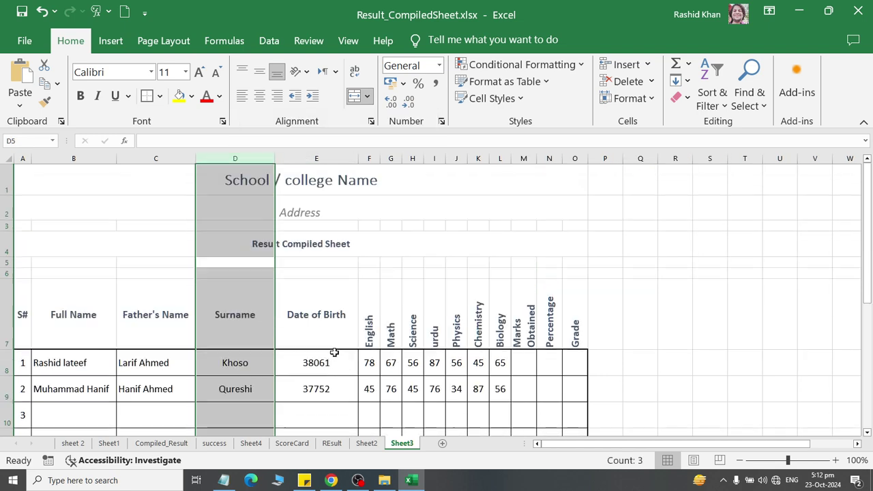
Step: Give header row A7:O7 all borders plus a thick outside border
{"action": "left_click_drag", "start_coordinate": [576, 336], "coordinate": [23, 320]}
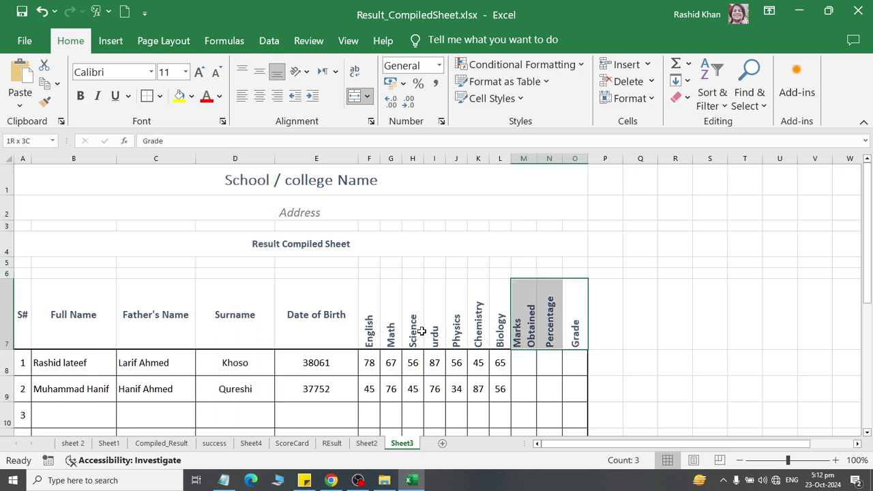
{"action": "left_click", "coordinate": [159, 96]}
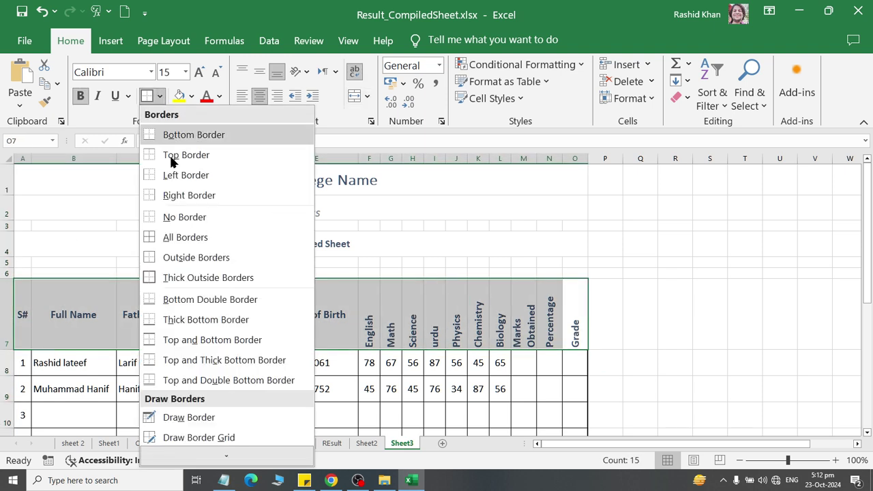
{"action": "left_click", "coordinate": [185, 237]}
{"action": "left_click", "coordinate": [159, 95]}
{"action": "left_click", "coordinate": [204, 278]}
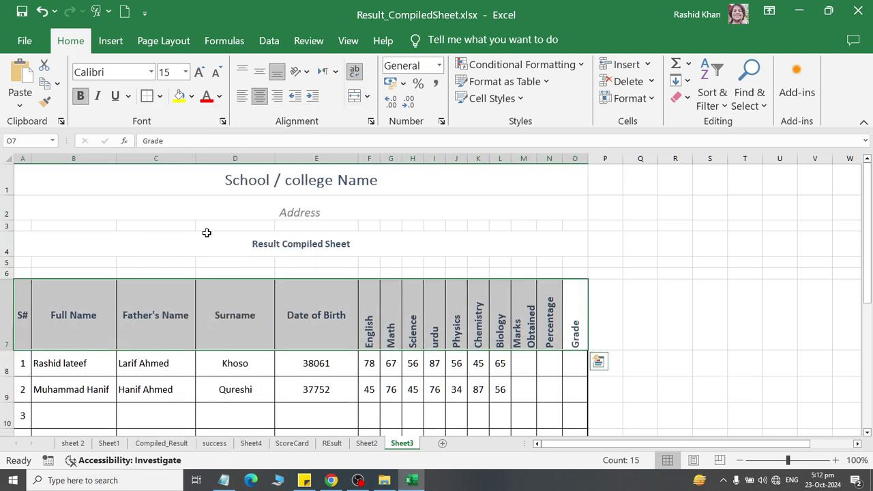
Step: Fill the header row dark green and set its text to custom white
{"action": "left_click", "coordinate": [192, 96]}
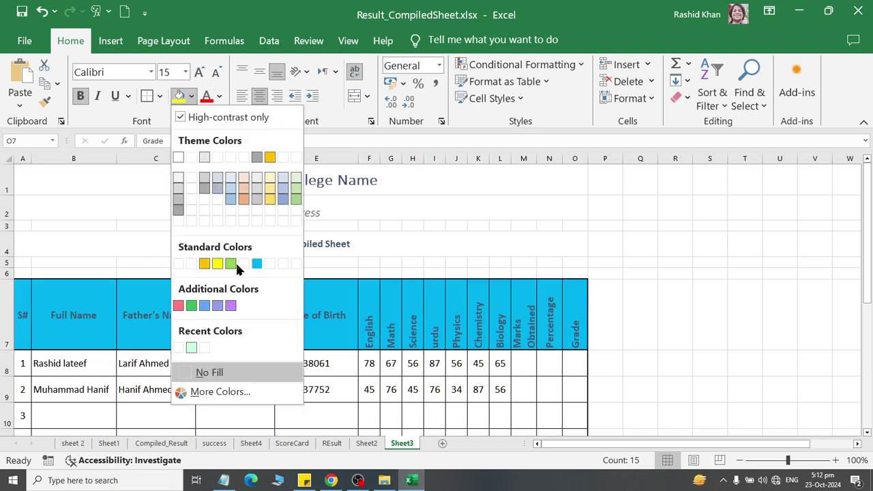
{"action": "left_click", "coordinate": [192, 306]}
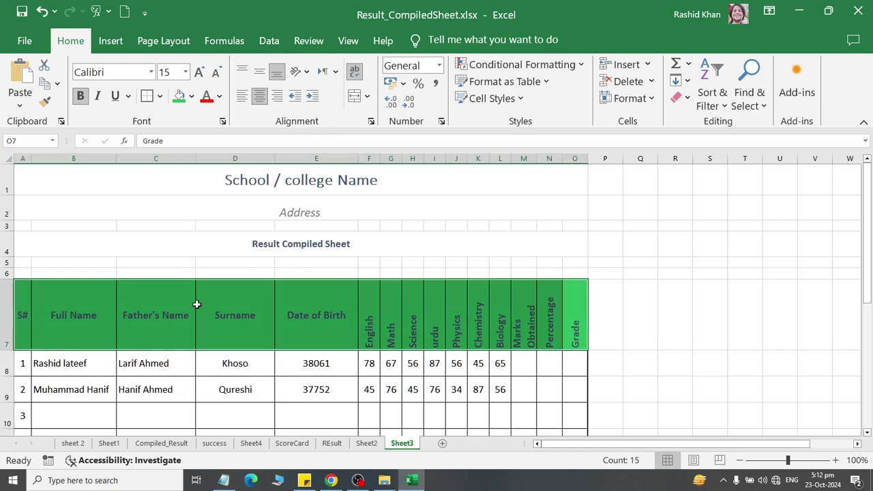
{"action": "left_click", "coordinate": [219, 96]}
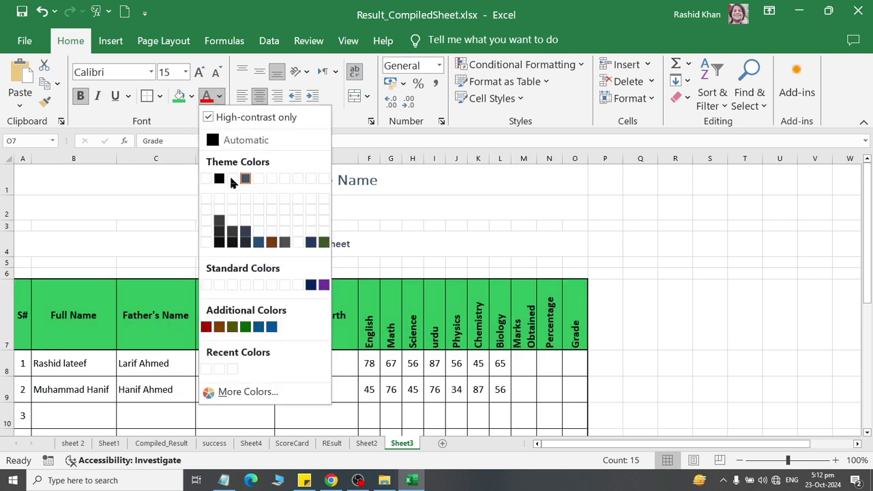
{"action": "left_click", "coordinate": [247, 391]}
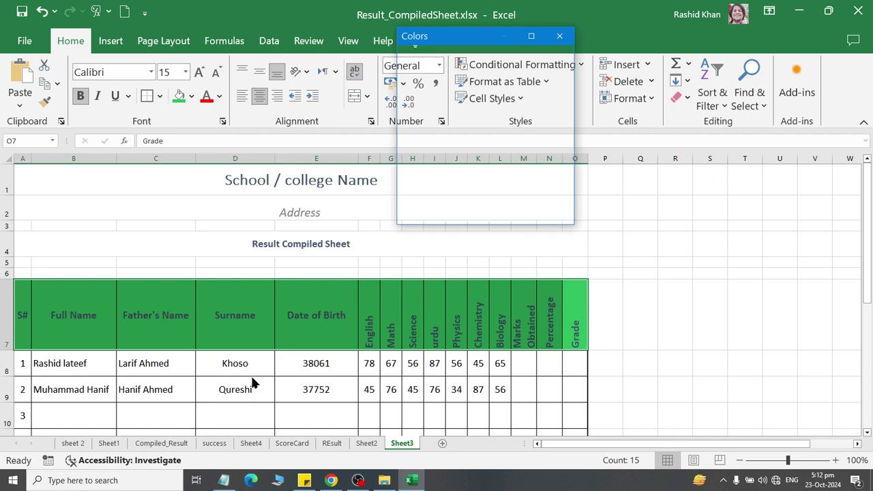
{"action": "left_click", "coordinate": [472, 143]}
{"action": "left_click_drag", "start_coordinate": [510, 133], "coordinate": [512, 77]}
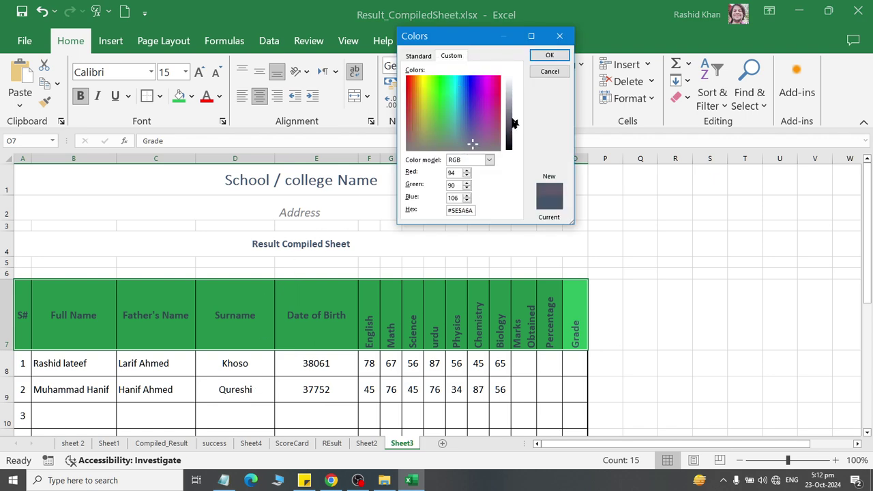
{"action": "left_click", "coordinate": [550, 56]}
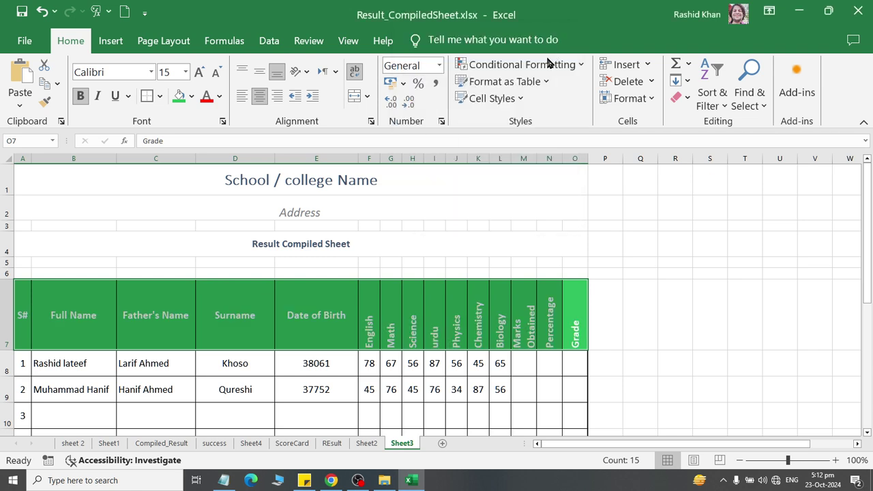
Step: Bottom-align header row A7:O7, then middle-align the S# to Date of Birth headings
{"action": "left_click", "coordinate": [259, 358]}
{"action": "left_click_drag", "start_coordinate": [575, 314], "coordinate": [22, 315]}
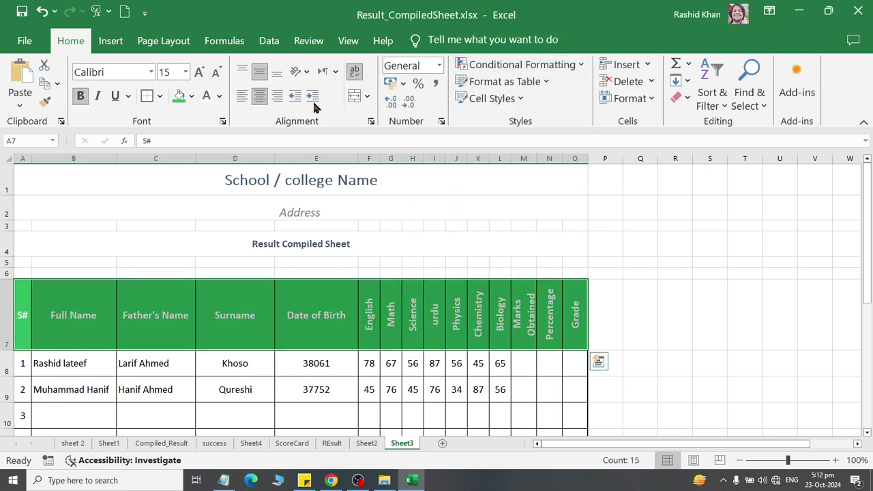
{"action": "left_click", "coordinate": [277, 75]}
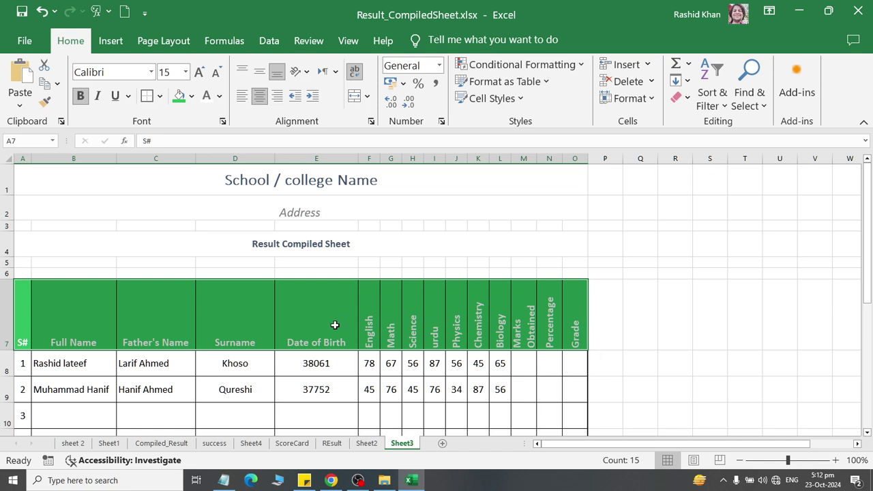
{"action": "left_click_drag", "start_coordinate": [335, 324], "coordinate": [22, 320]}
{"action": "left_click", "coordinate": [259, 72]}
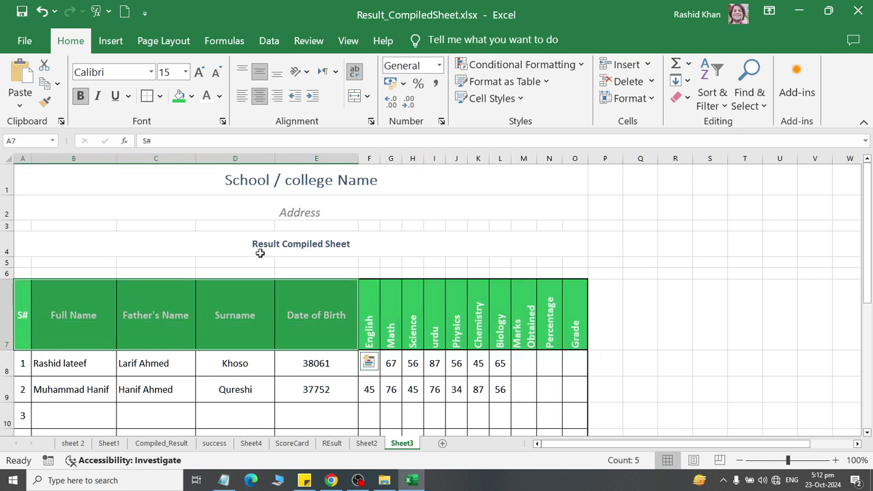
{"action": "left_click", "coordinate": [515, 346]}
{"action": "left_click", "coordinate": [23, 362]}
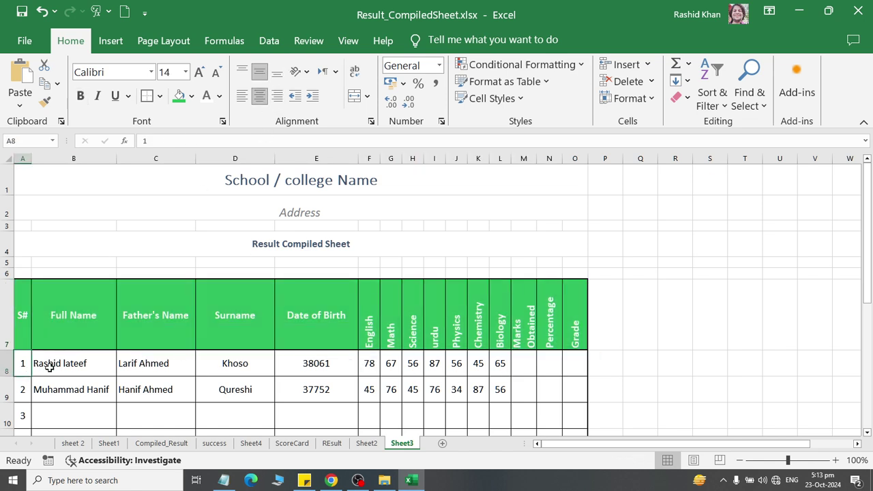
{"action": "scroll", "coordinate": [182, 366], "scroll_direction": "down", "scroll_amount": 2}
Step: Fill rows 9, 11 and 13 light green across columns A–O
{"action": "left_click_drag", "start_coordinate": [23, 291], "coordinate": [576, 296]}
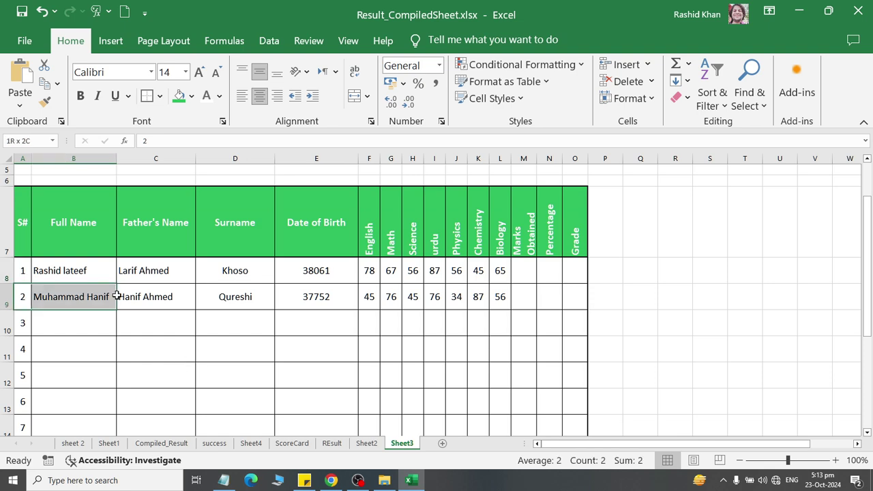
{"action": "left_click", "coordinate": [191, 95]}
{"action": "left_click", "coordinate": [281, 159]}
{"action": "left_click_drag", "start_coordinate": [22, 349], "coordinate": [576, 349]}
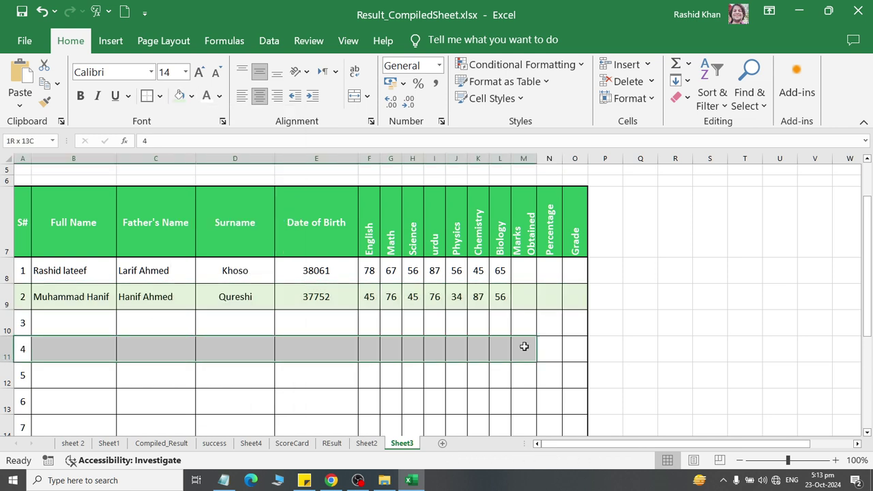
{"action": "left_click", "coordinate": [179, 97]}
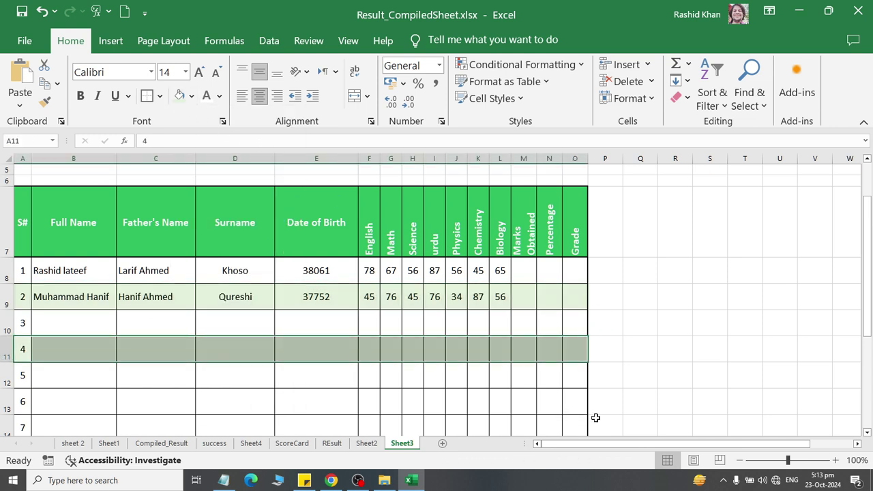
{"action": "left_click_drag", "start_coordinate": [568, 411], "coordinate": [23, 415]}
{"action": "left_click", "coordinate": [179, 95]}
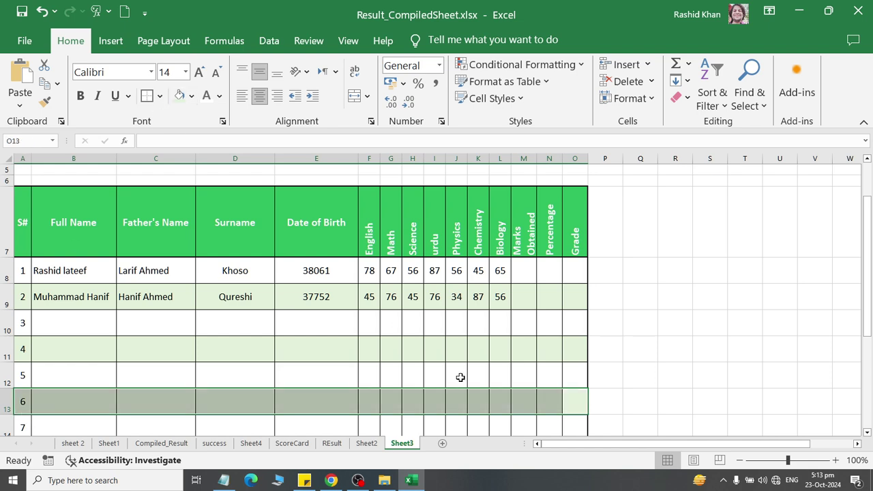
Step: Fill rows 15 and 17 with the same light green
{"action": "scroll", "coordinate": [557, 410], "scroll_direction": "down", "scroll_amount": 1}
{"action": "left_click_drag", "start_coordinate": [576, 430], "coordinate": [23, 429]}
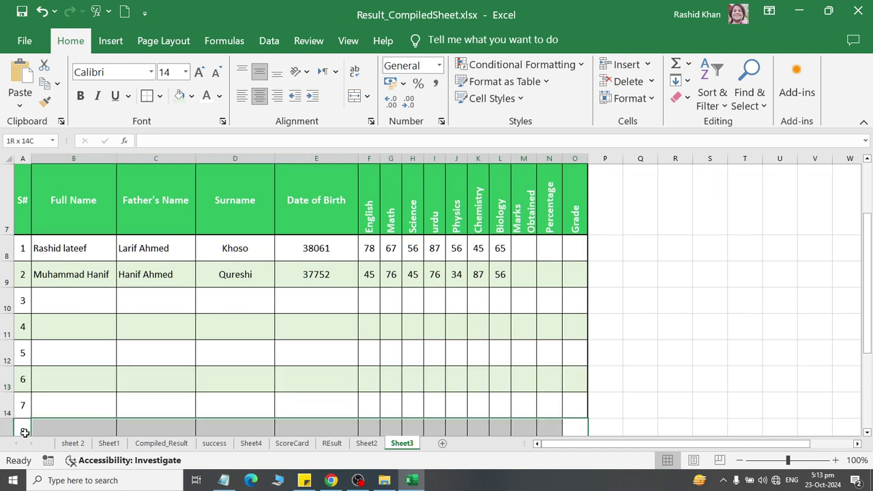
{"action": "left_click", "coordinate": [178, 96]}
{"action": "scroll", "coordinate": [555, 263], "scroll_direction": "down", "scroll_amount": 2}
{"action": "scroll", "coordinate": [555, 263], "scroll_direction": "down", "scroll_amount": 1}
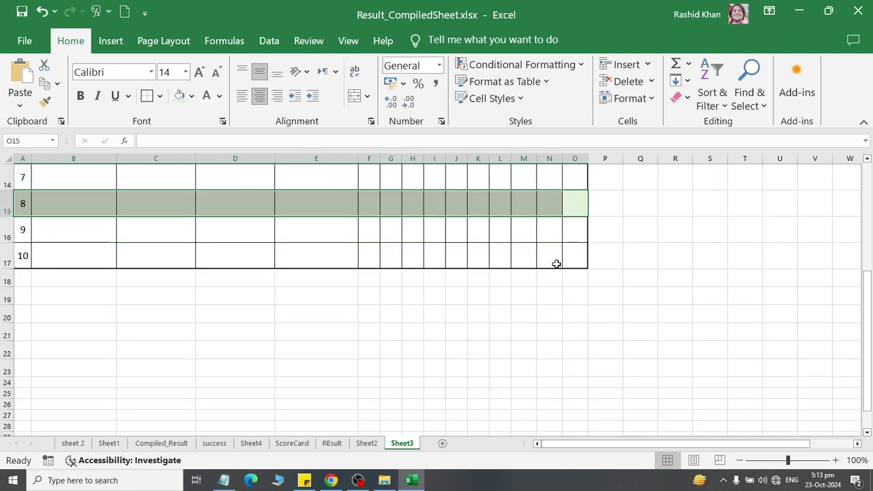
{"action": "left_click_drag", "start_coordinate": [574, 256], "coordinate": [24, 252]}
{"action": "left_click", "coordinate": [179, 95]}
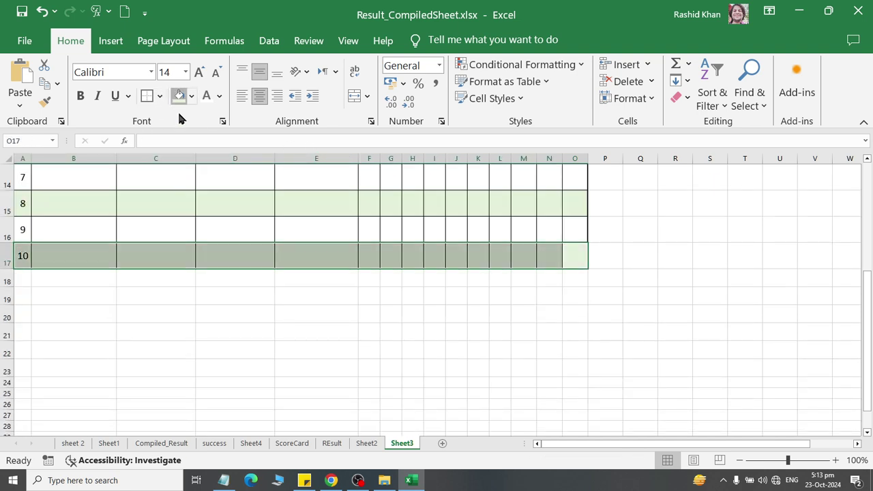
{"action": "scroll", "coordinate": [214, 224], "scroll_direction": "up", "scroll_amount": 5}
{"action": "left_click", "coordinate": [397, 178]}
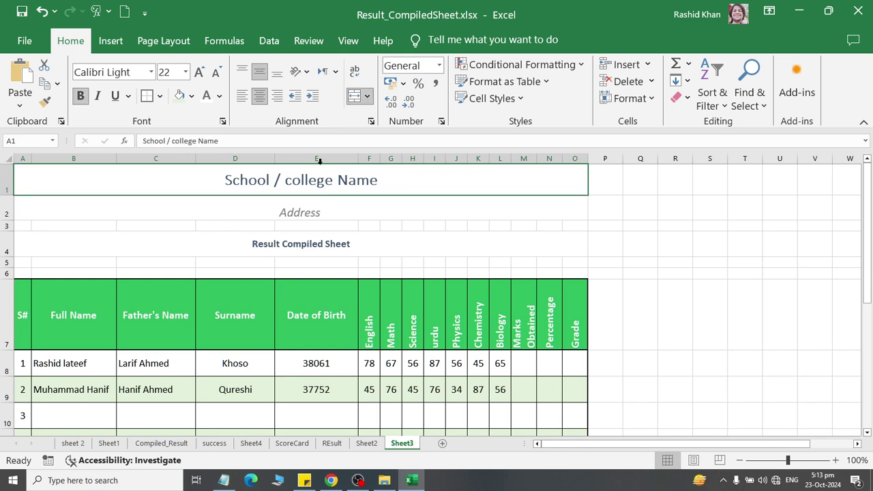
Step: Fill the school name title row and the Result Compiled Sheet row with light green (Green, Accent 6, Lighter 40%)
{"action": "left_click", "coordinate": [192, 95]}
{"action": "left_click", "coordinate": [296, 199]}
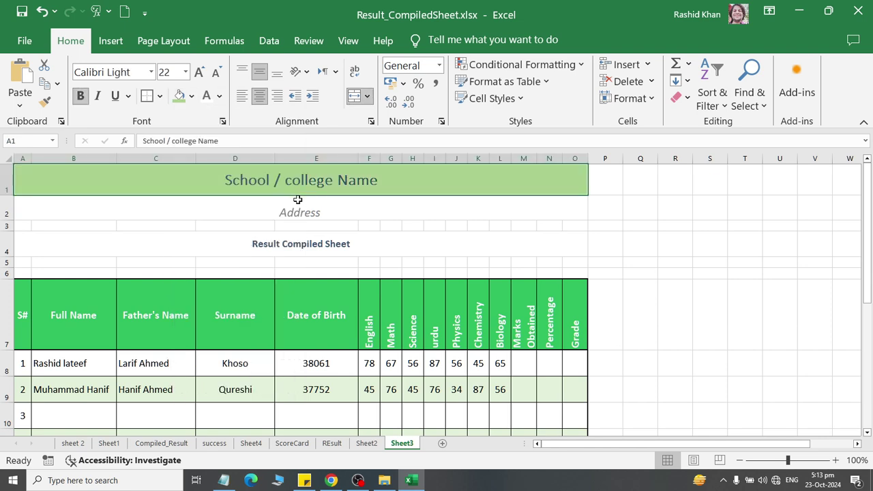
{"action": "left_click", "coordinate": [304, 238]}
{"action": "left_click", "coordinate": [192, 95]}
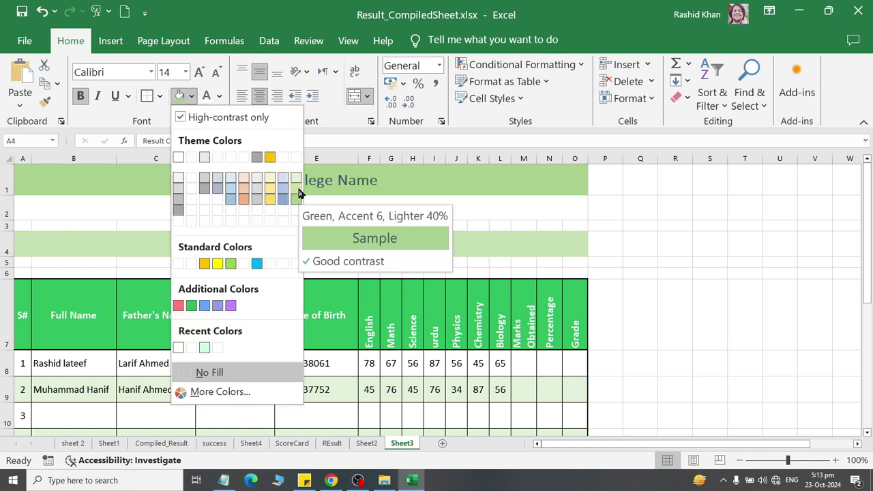
{"action": "left_click", "coordinate": [297, 198]}
Step: Make the Result Compiled Sheet text black, then select the Surname heading cell
{"action": "left_click", "coordinate": [206, 95]}
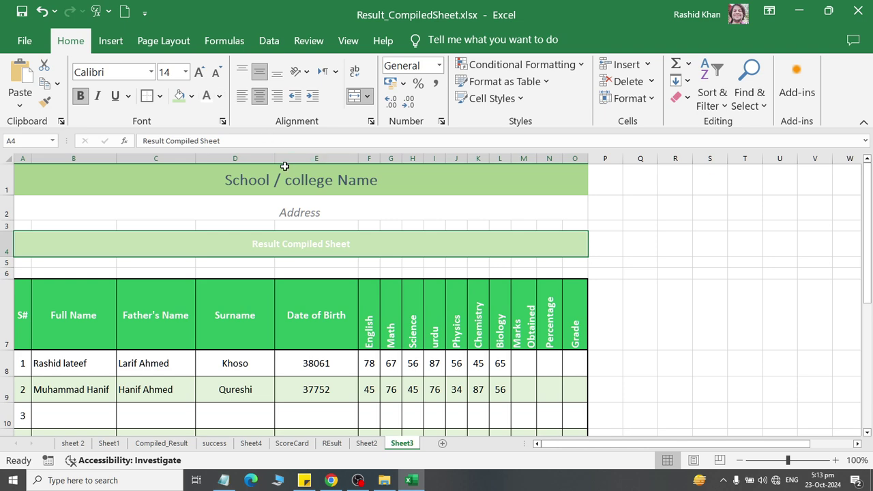
{"action": "left_click", "coordinate": [219, 96]}
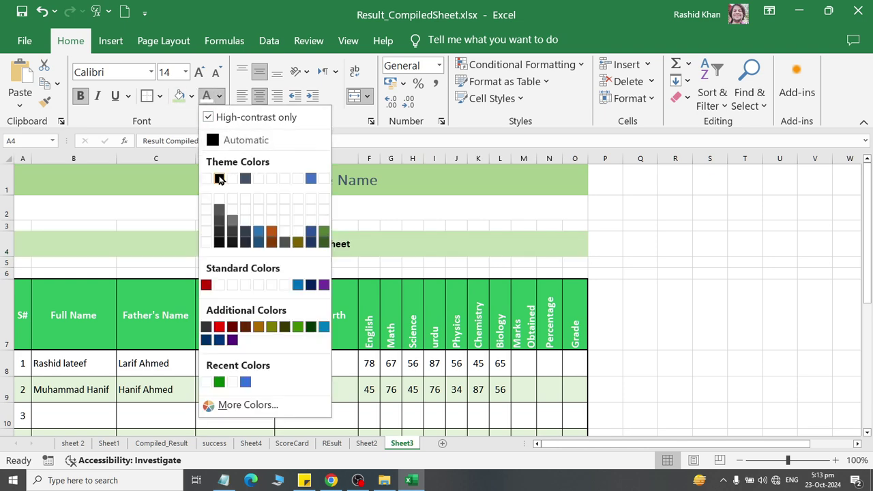
{"action": "left_click", "coordinate": [219, 179]}
{"action": "left_click", "coordinate": [270, 329]}
{"action": "scroll", "coordinate": [468, 363], "scroll_direction": "down", "scroll_amount": 2}
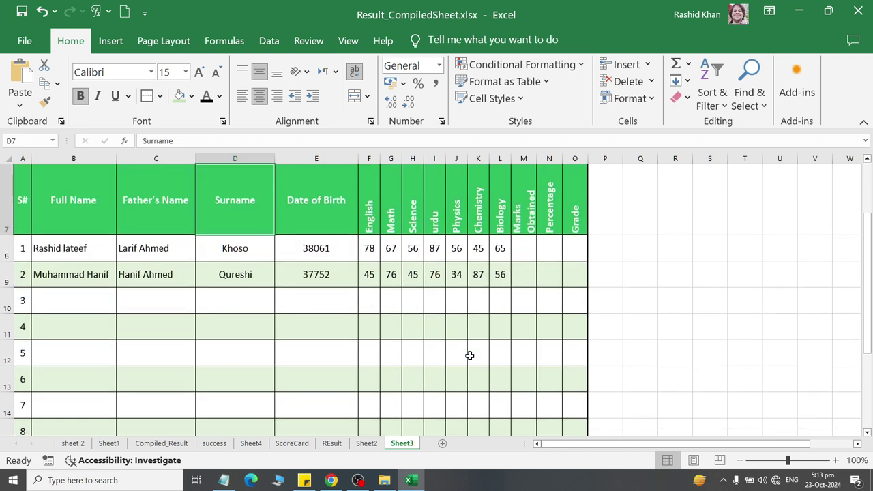
{"action": "scroll", "coordinate": [468, 356], "scroll_direction": "down", "scroll_amount": 1, "text": "ctrl"}
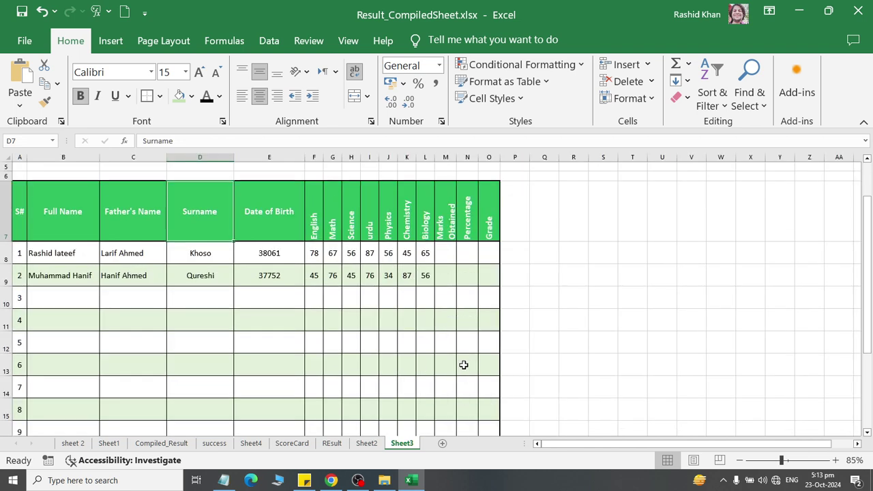
{"action": "left_click", "coordinate": [368, 443]}
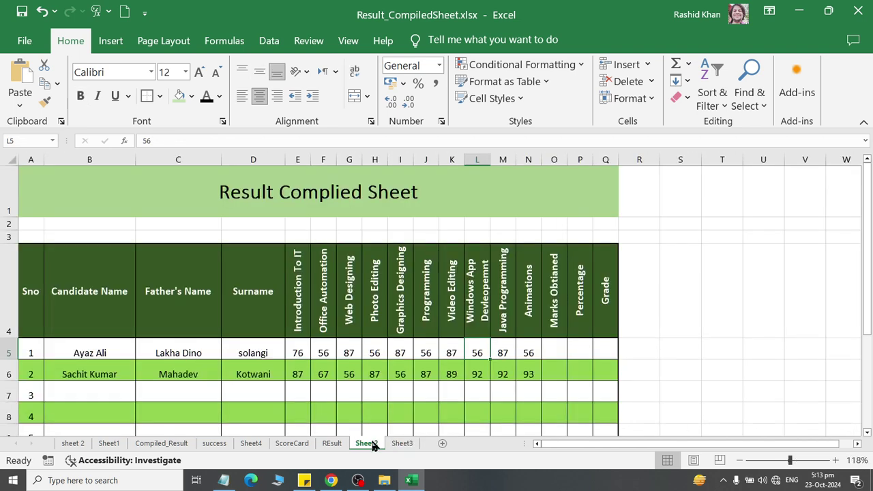
{"action": "left_click", "coordinate": [327, 444]}
{"action": "left_click", "coordinate": [288, 445]}
{"action": "left_click", "coordinate": [248, 444]}
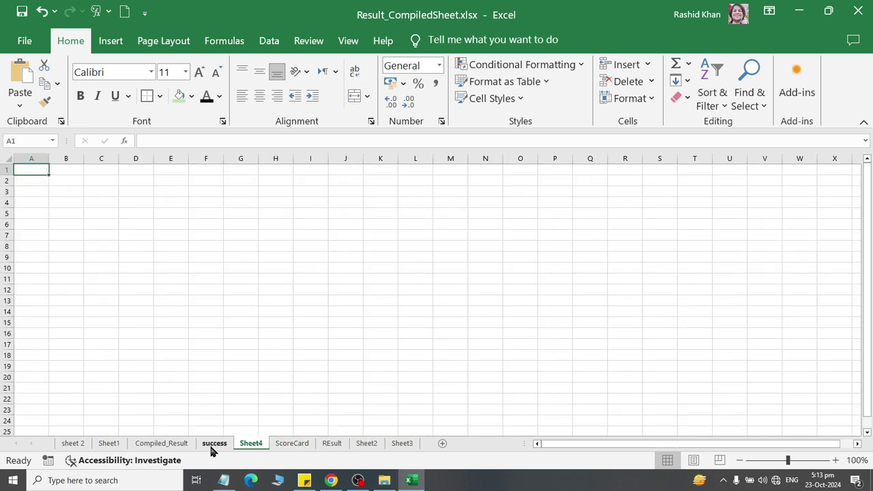
{"action": "left_click", "coordinate": [214, 444]}
{"action": "left_click", "coordinate": [167, 444]}
{"action": "left_click", "coordinate": [106, 444]}
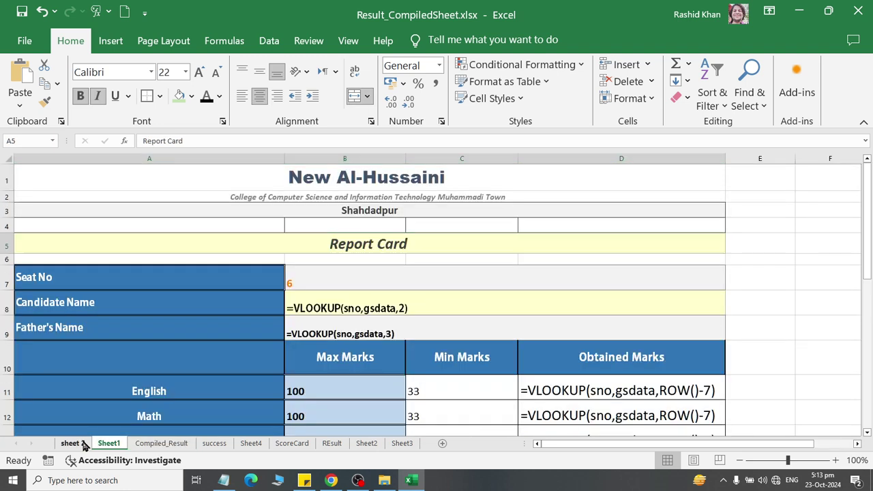
{"action": "left_click", "coordinate": [73, 444]}
{"action": "left_click", "coordinate": [401, 444]}
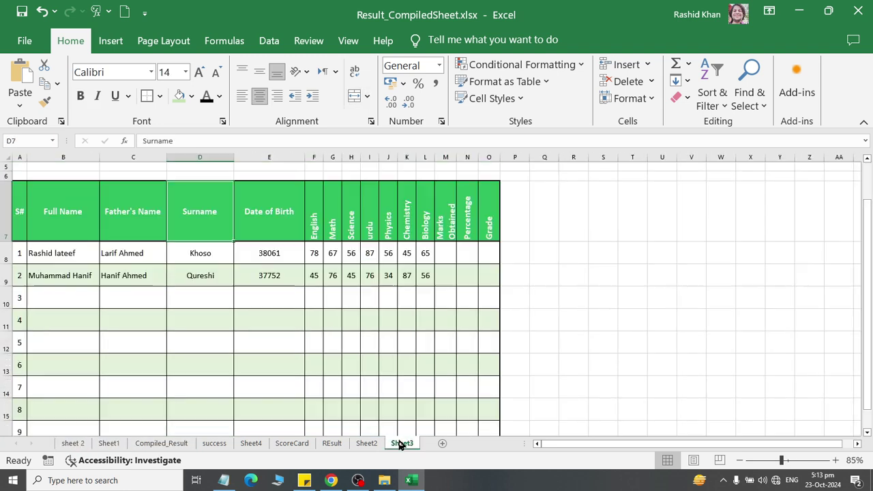
{"action": "scroll", "coordinate": [305, 266], "scroll_direction": "up", "scroll_amount": 2}
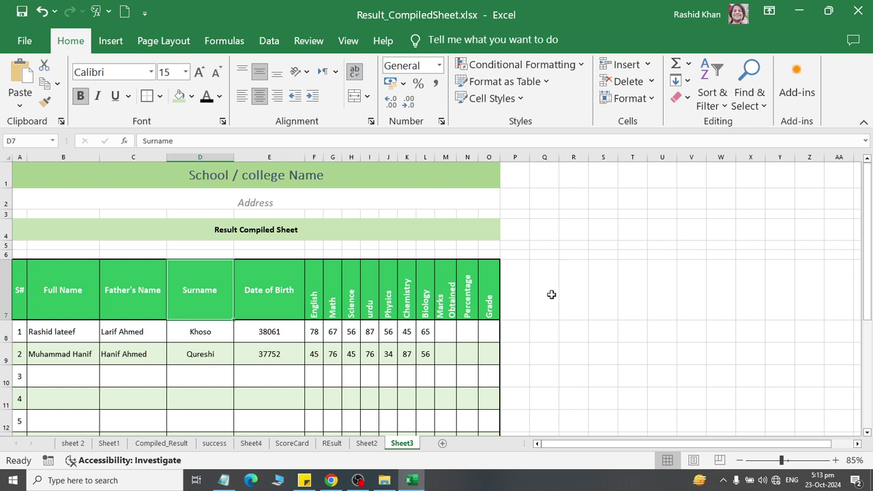
{"action": "left_click_drag", "start_coordinate": [318, 332], "coordinate": [477, 375]}
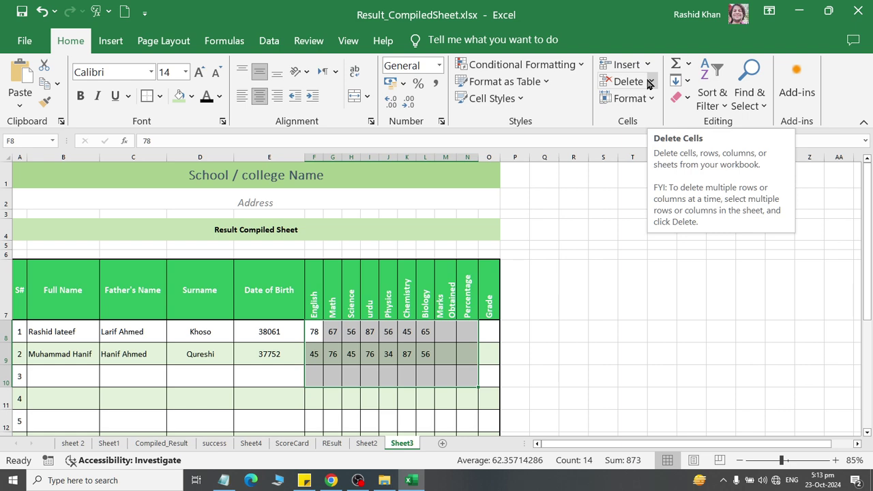
{"action": "left_click", "coordinate": [307, 73]}
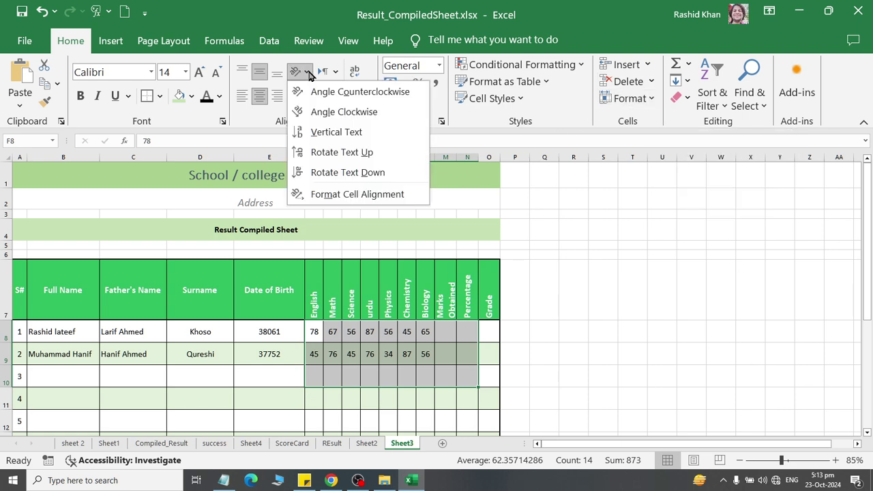